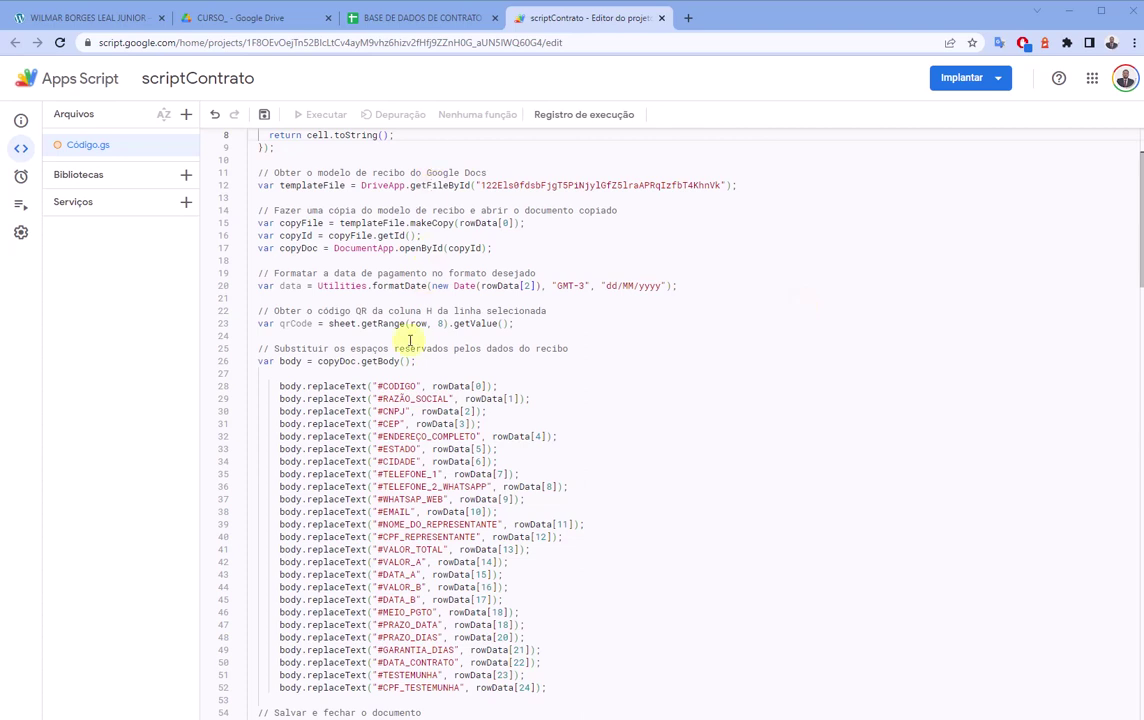
# Review Código.gs, highlighting the placeholder replaceText lines 28–52 and the template document's file ID
pyautogui.scroll(-1, 409, 340)
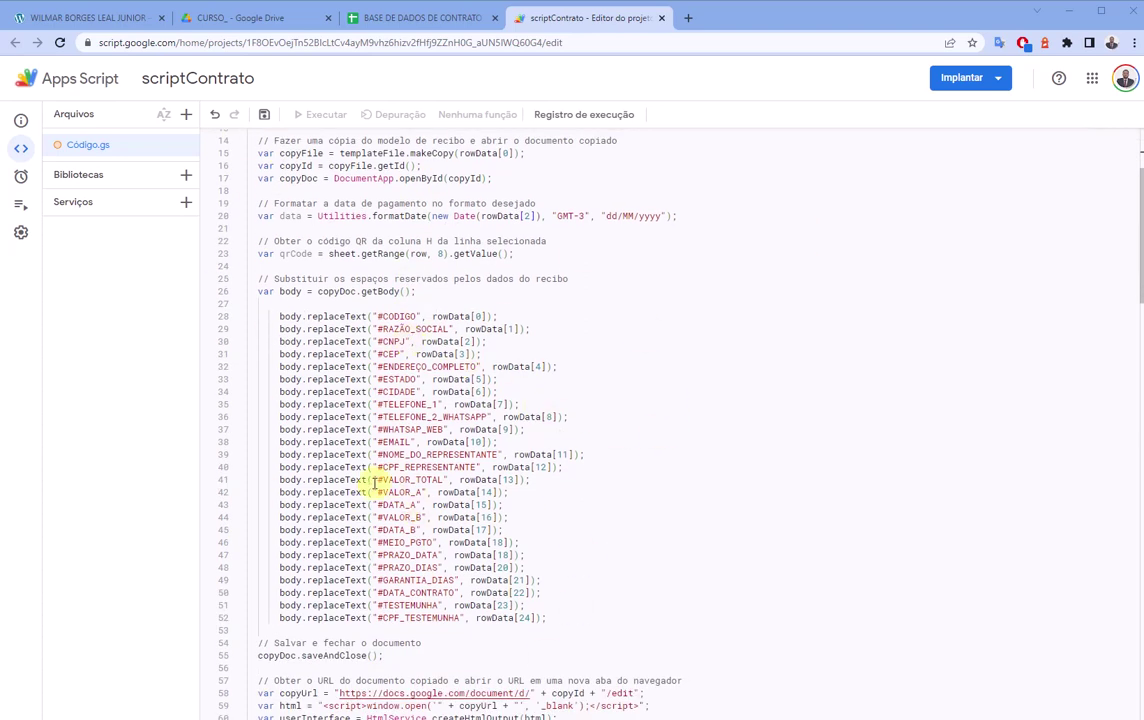
pyautogui.moveTo(280, 316); pyautogui.dragTo(452, 542)
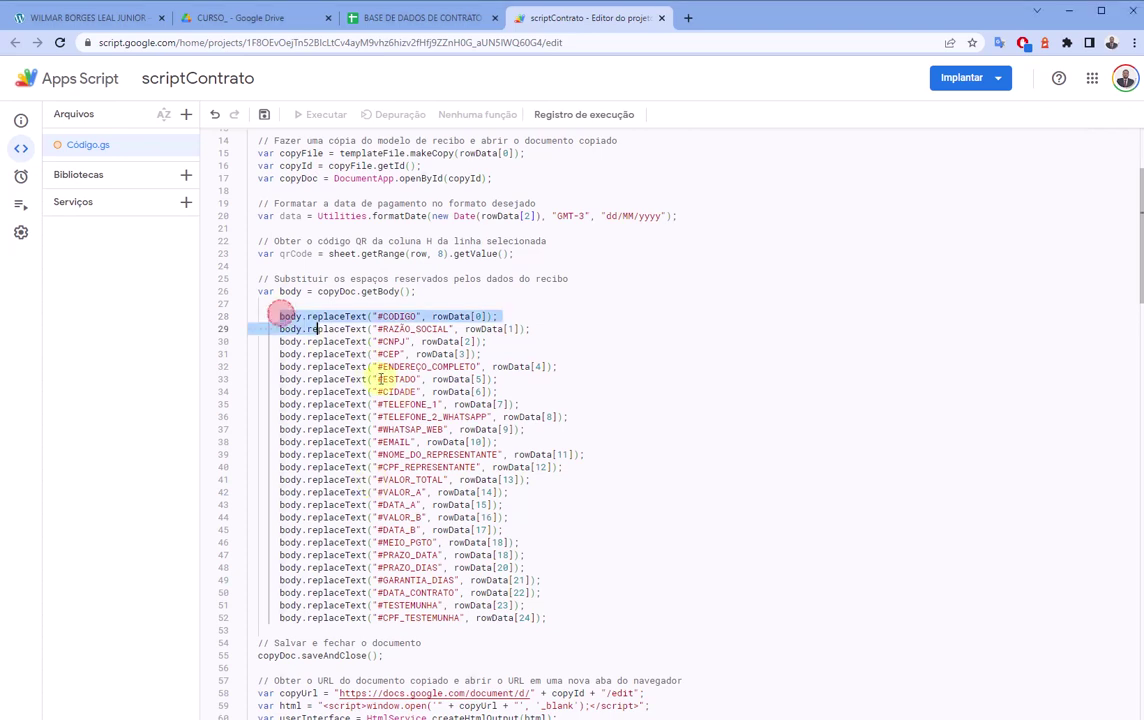
pyautogui.click(567, 624)
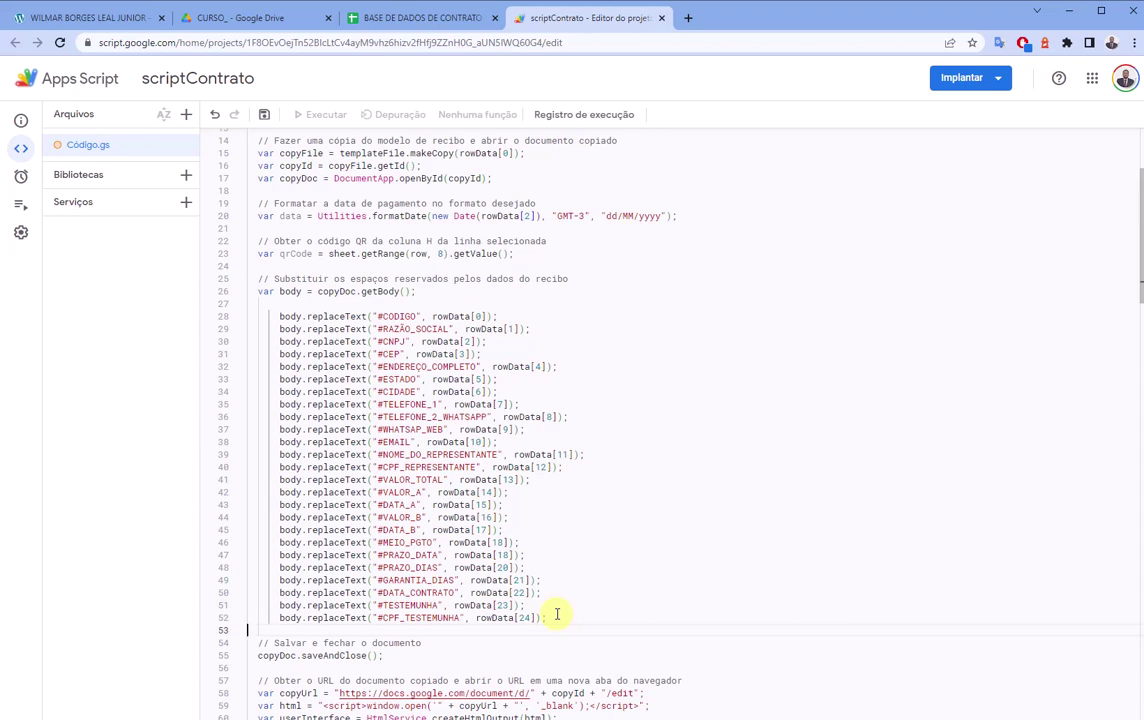
pyautogui.scroll(2, 643, 567)
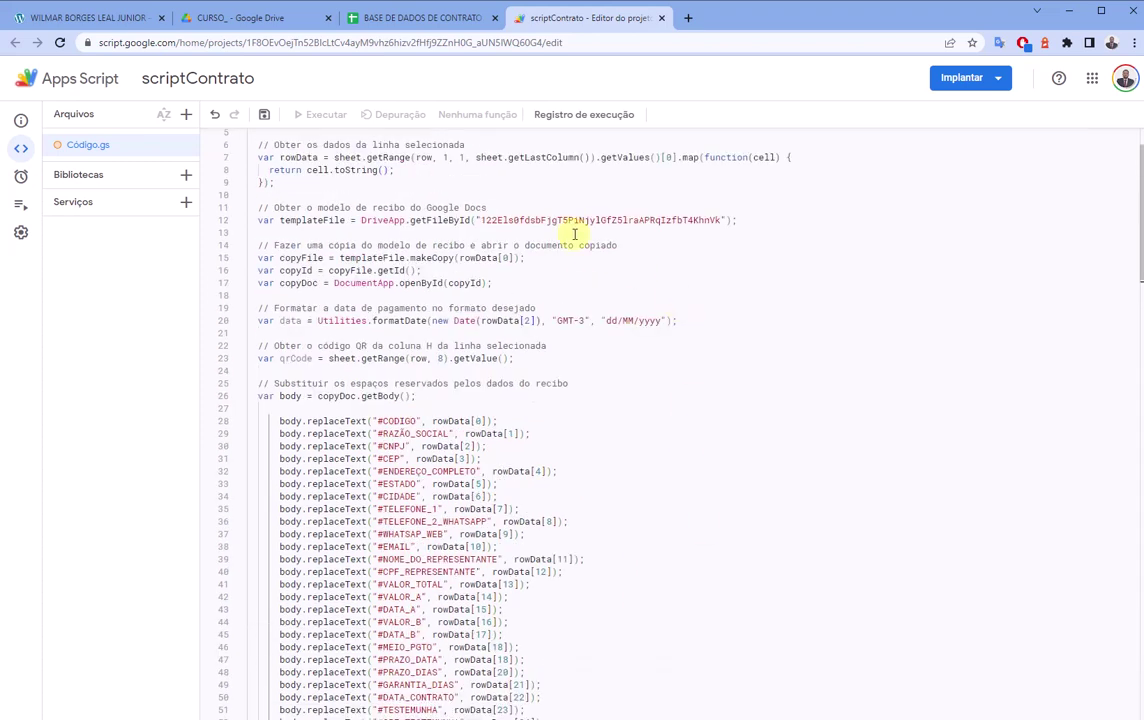
pyautogui.moveTo(475, 220); pyautogui.dragTo(738, 222)
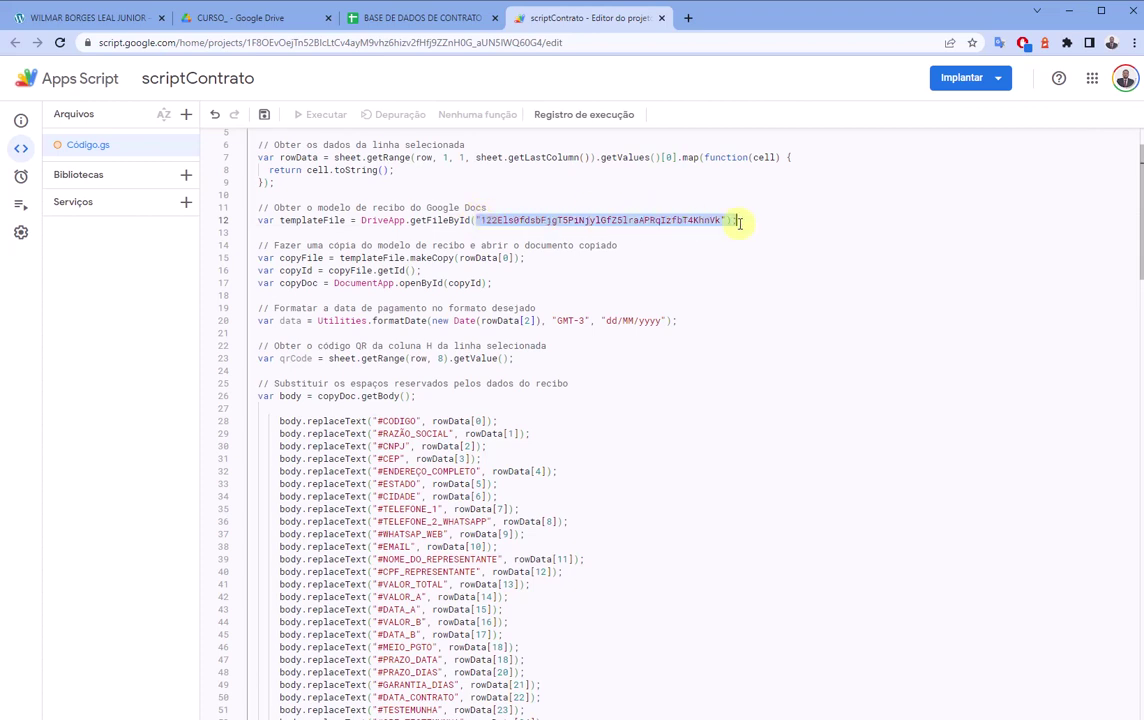
pyautogui.scroll(-1, 756, 349)
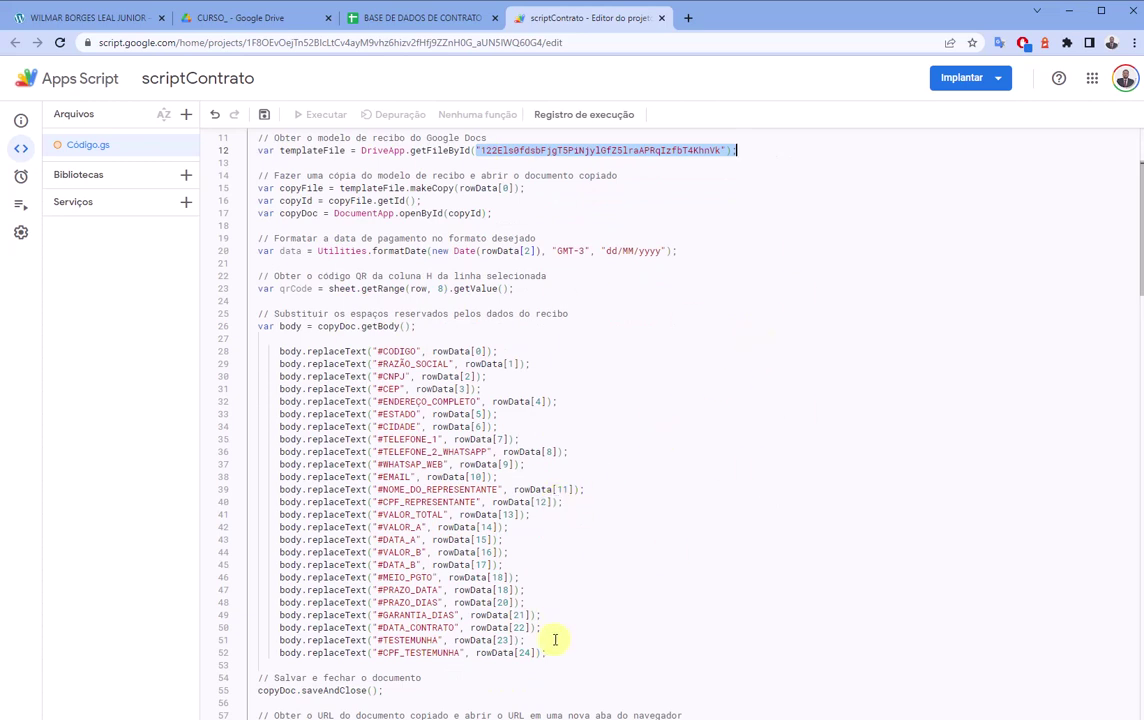
pyautogui.moveTo(557, 655); pyautogui.dragTo(259, 351)
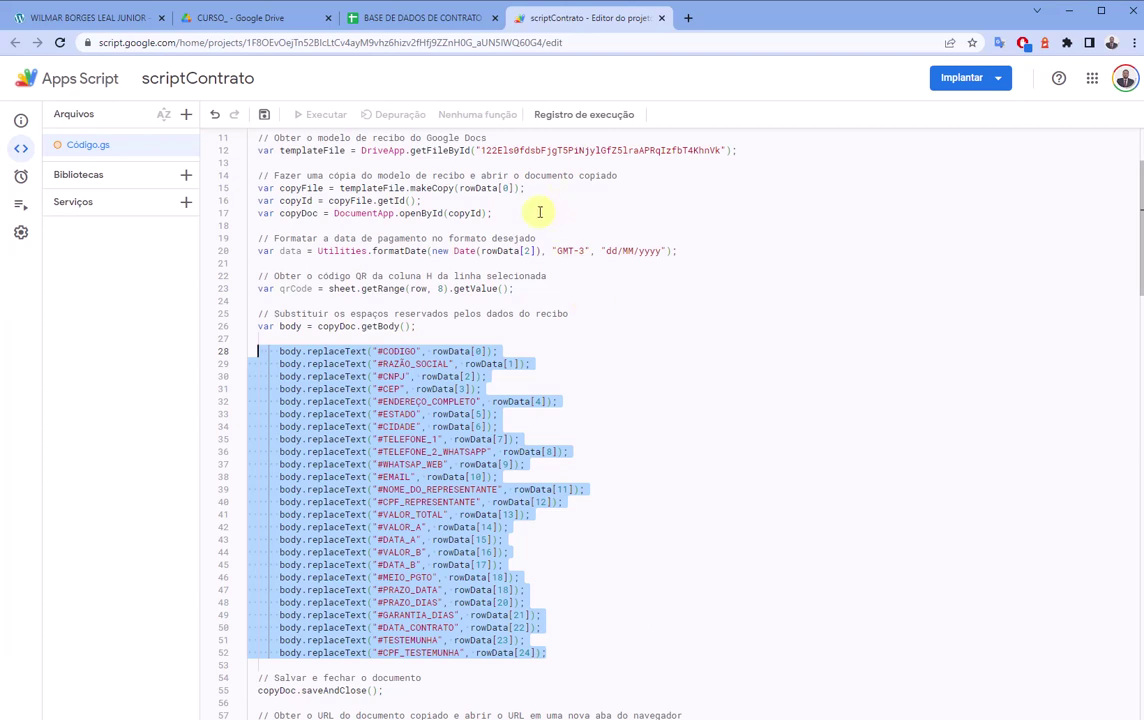
# Inspect BASE DE DADOS DE CONTRATO's header row and empty cells P1–R1, then bring up EMISSÃO DO CONTRATO
pyautogui.click(420, 18)
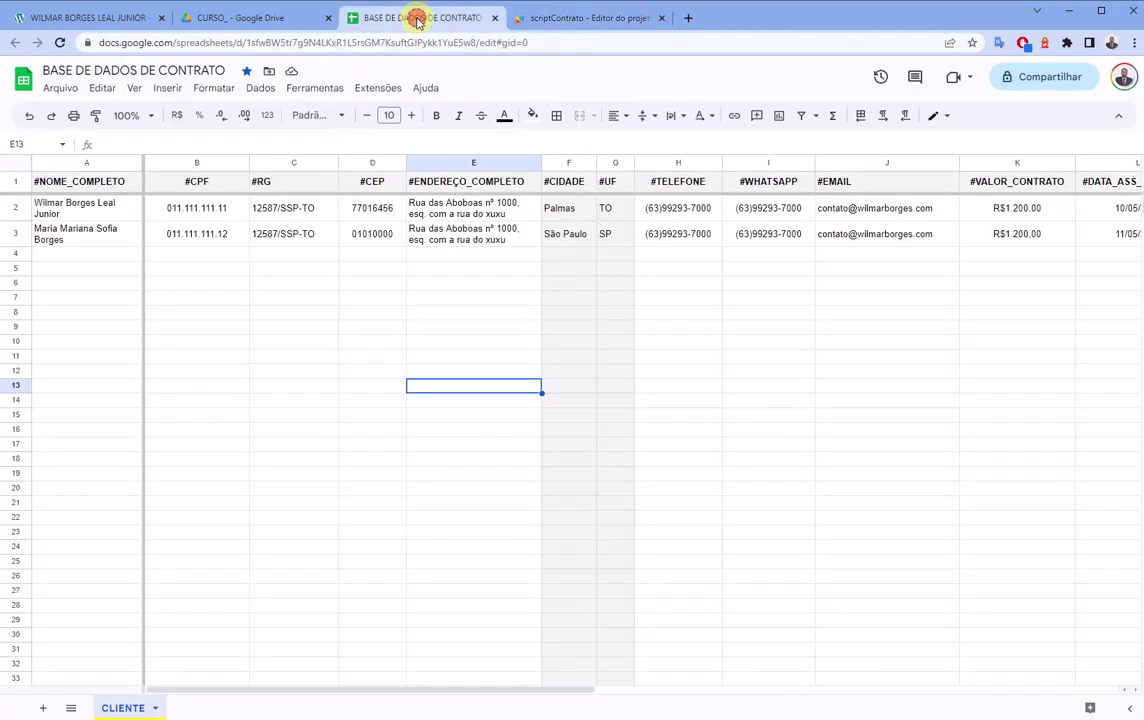
pyautogui.moveTo(56, 180)
pyautogui.mouseDown()
pyautogui.moveTo(1138, 182)
pyautogui.moveTo(905, 193)
pyautogui.mouseUp()
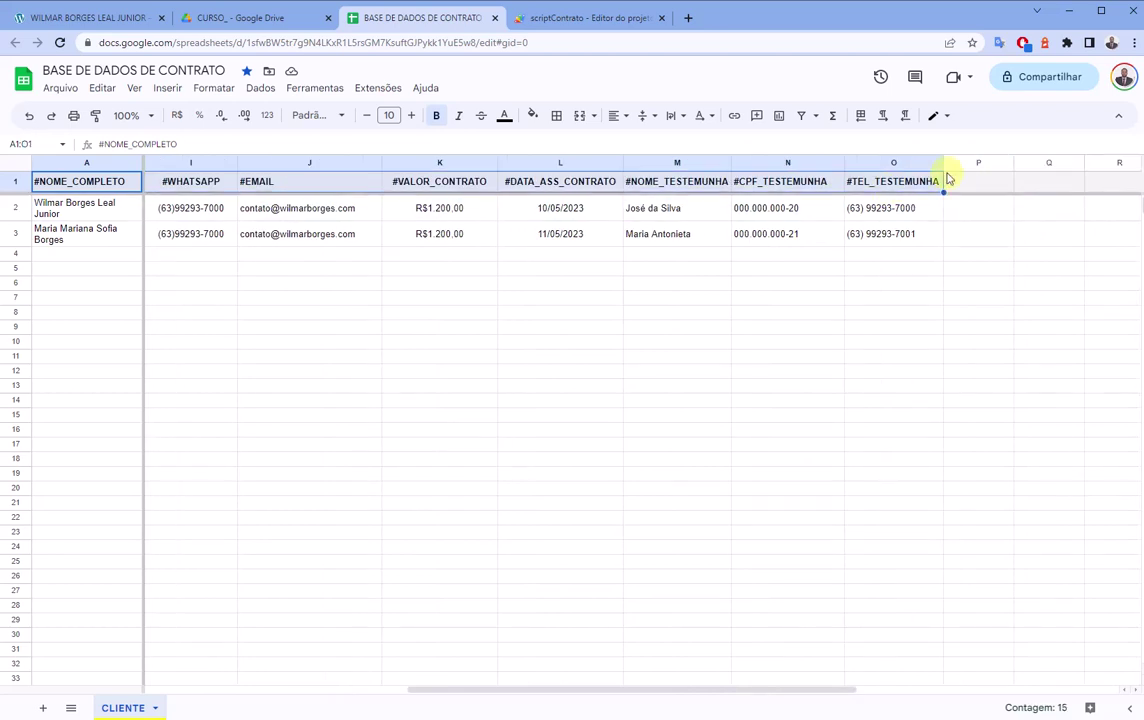
pyautogui.click(983, 183)
pyautogui.click(1034, 188)
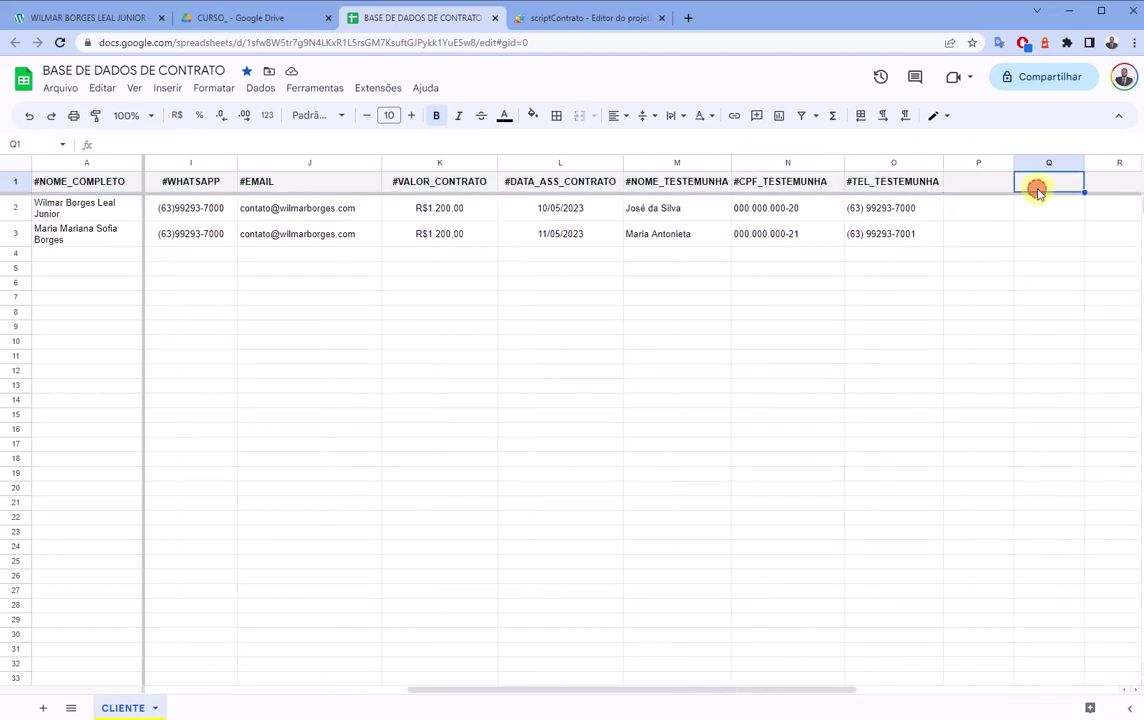
pyautogui.click(1103, 186)
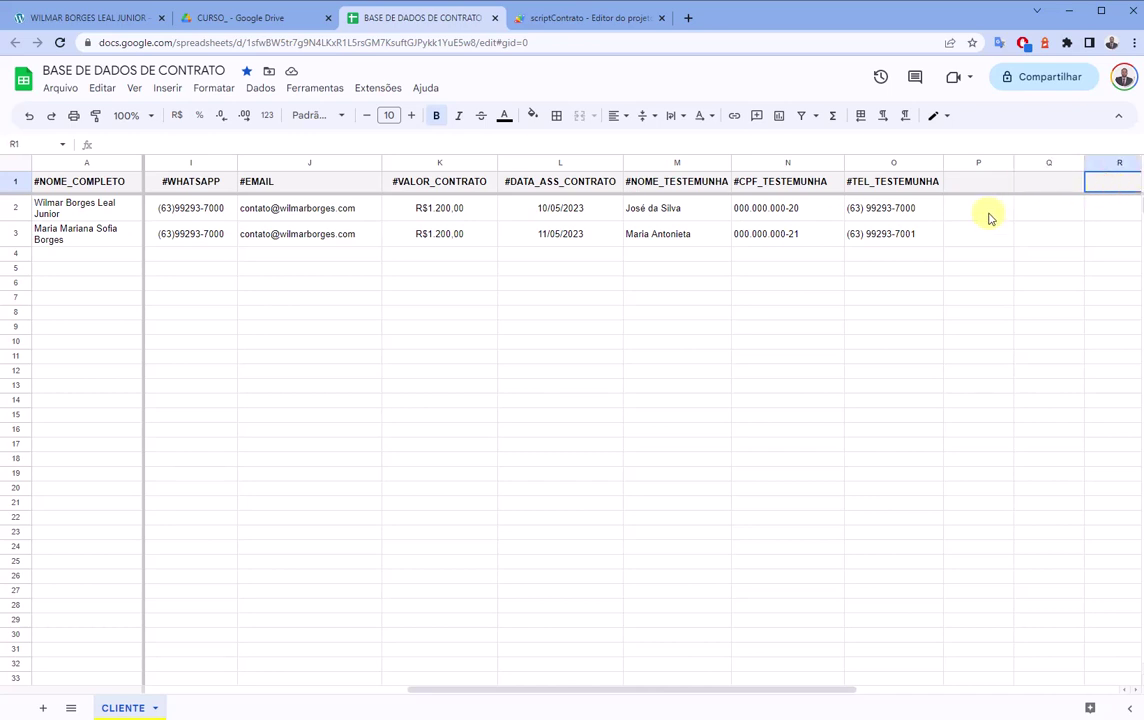
pyautogui.click(986, 213)
pyautogui.click(983, 188)
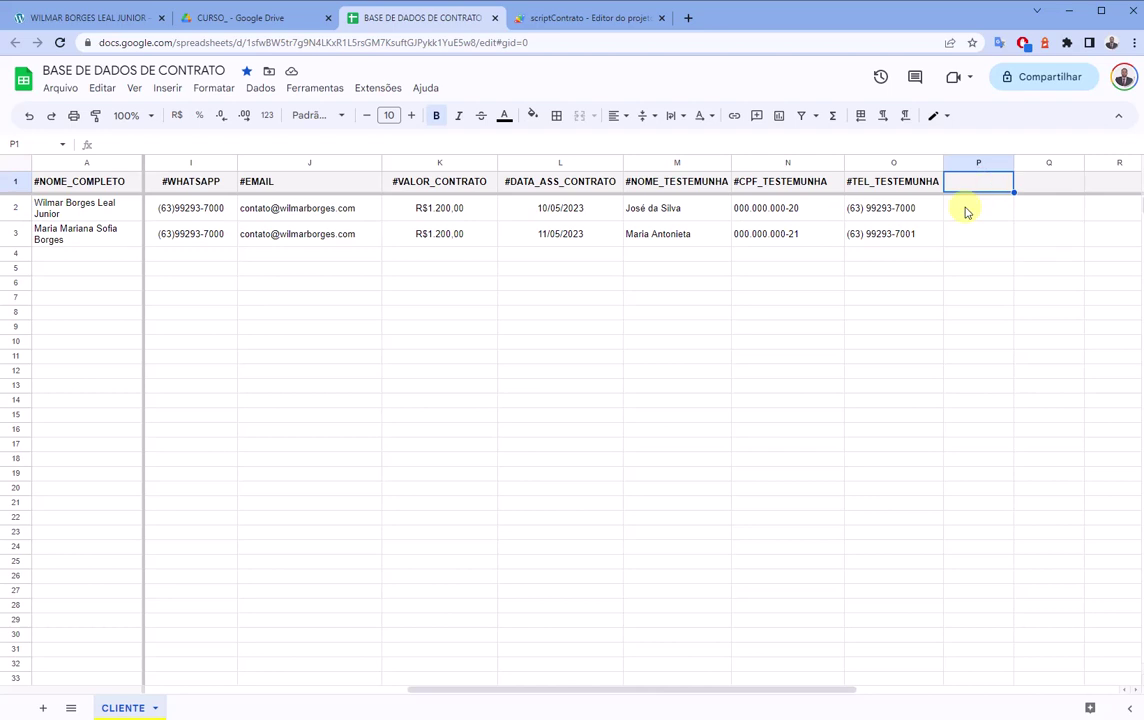
pyautogui.click(587, 18)
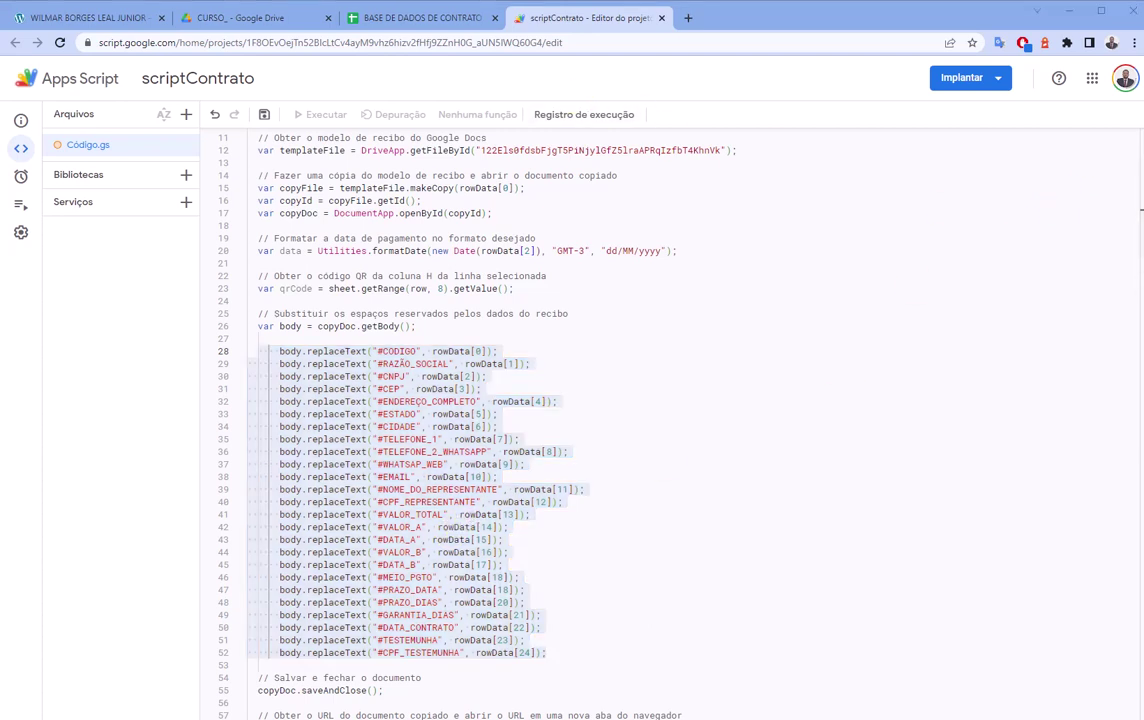
pyautogui.moveTo(850, 18); pyautogui.dragTo(585, 17)
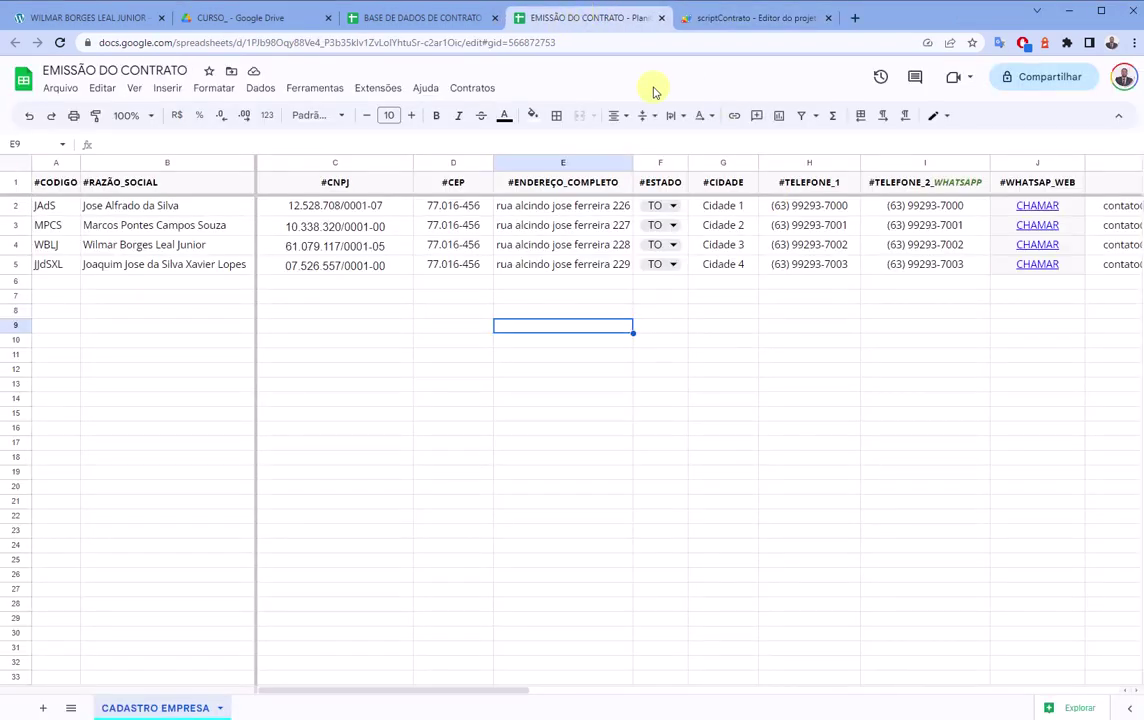
# Select the row 4 company (code WBLJ) and show the Contratos menu's Gerar contrato tipo 1–3
pyautogui.click(466, 87)
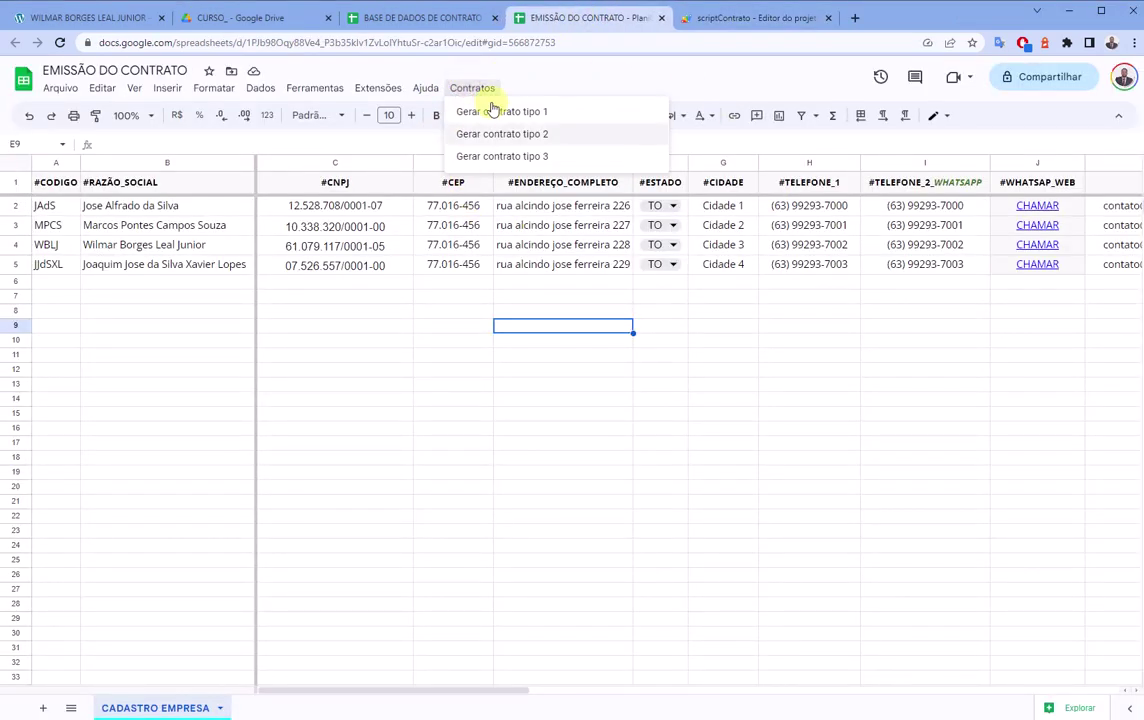
pyautogui.click(548, 374)
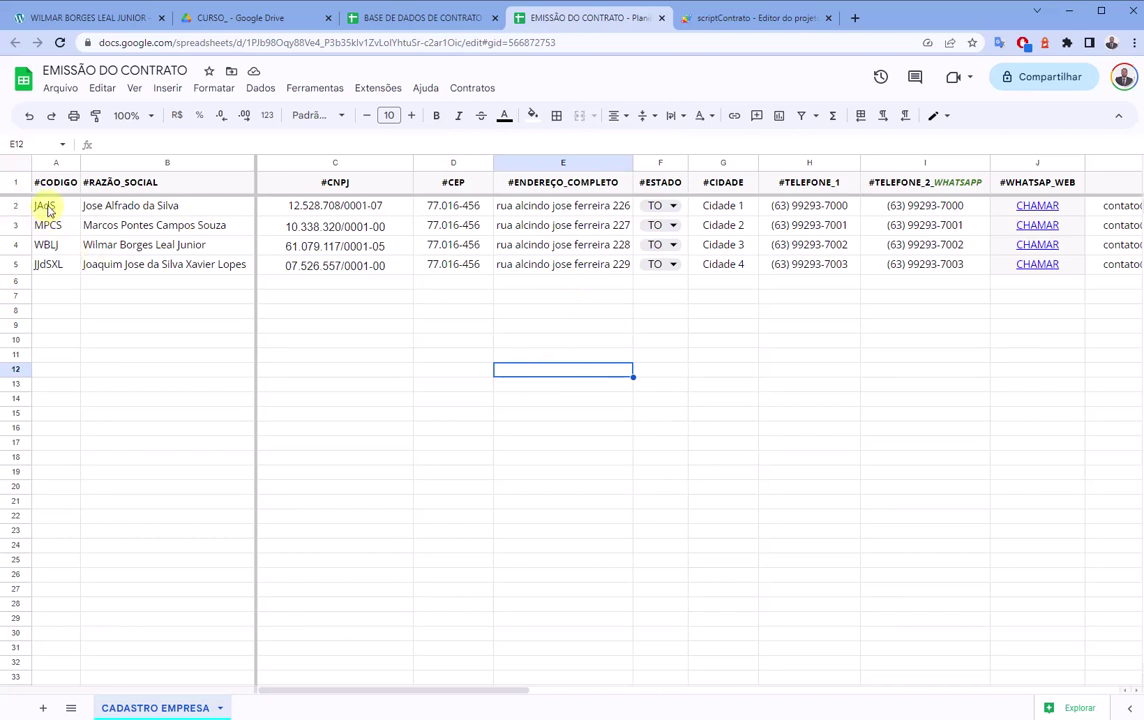
pyautogui.click(47, 207)
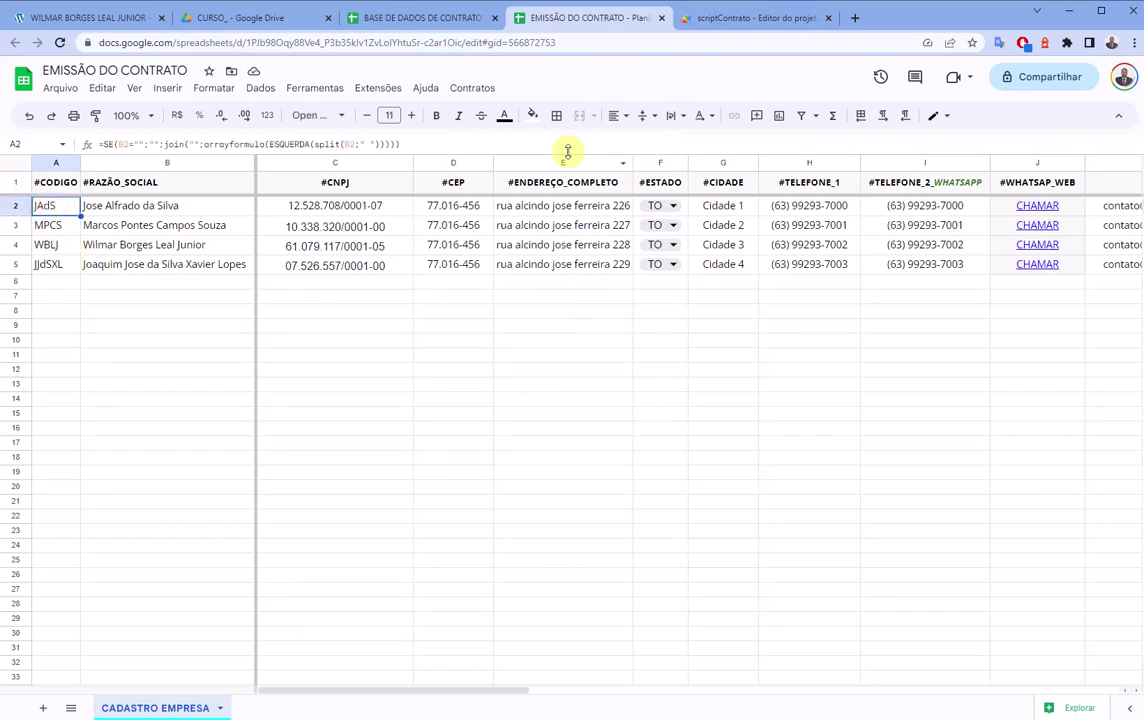
pyautogui.click(470, 90)
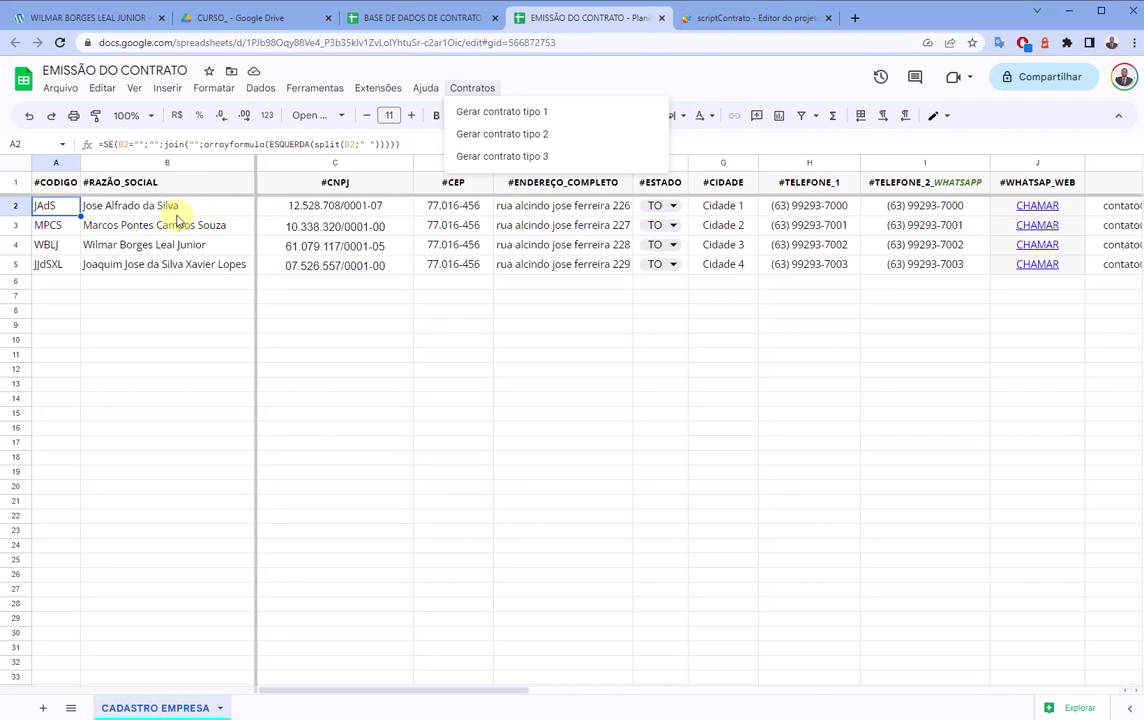
pyautogui.click(42, 244)
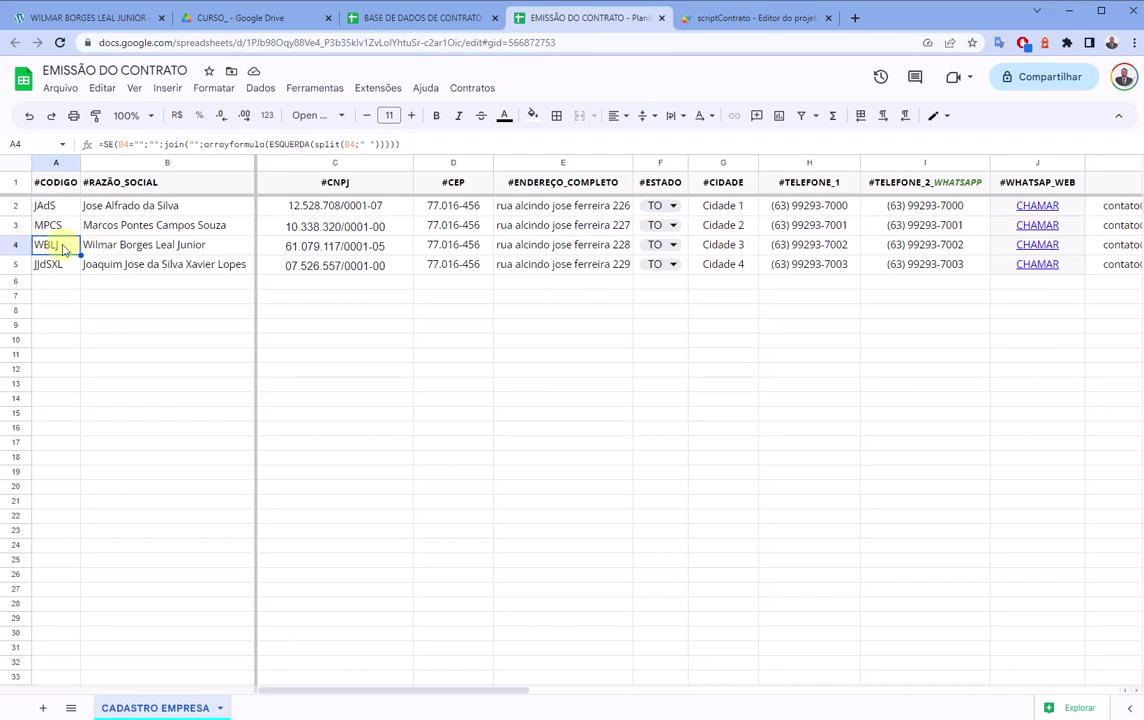
pyautogui.click(474, 89)
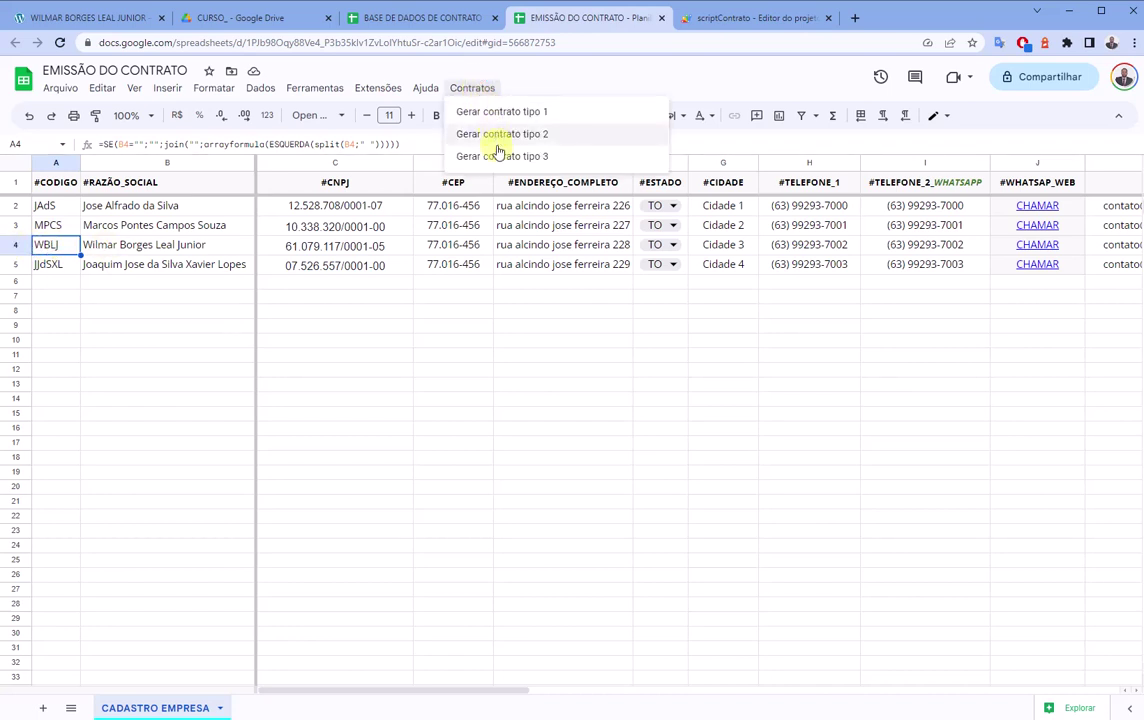
pyautogui.moveTo(521, 690); pyautogui.dragTo(935, 688)
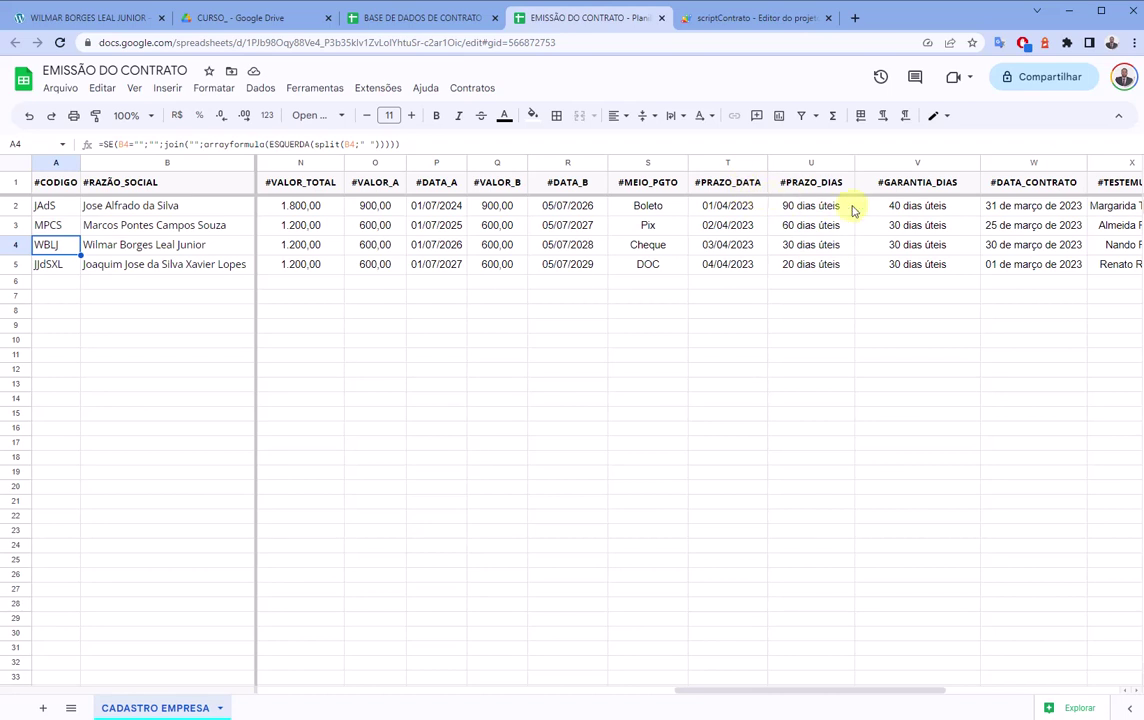
pyautogui.moveTo(843, 690); pyautogui.dragTo(942, 700)
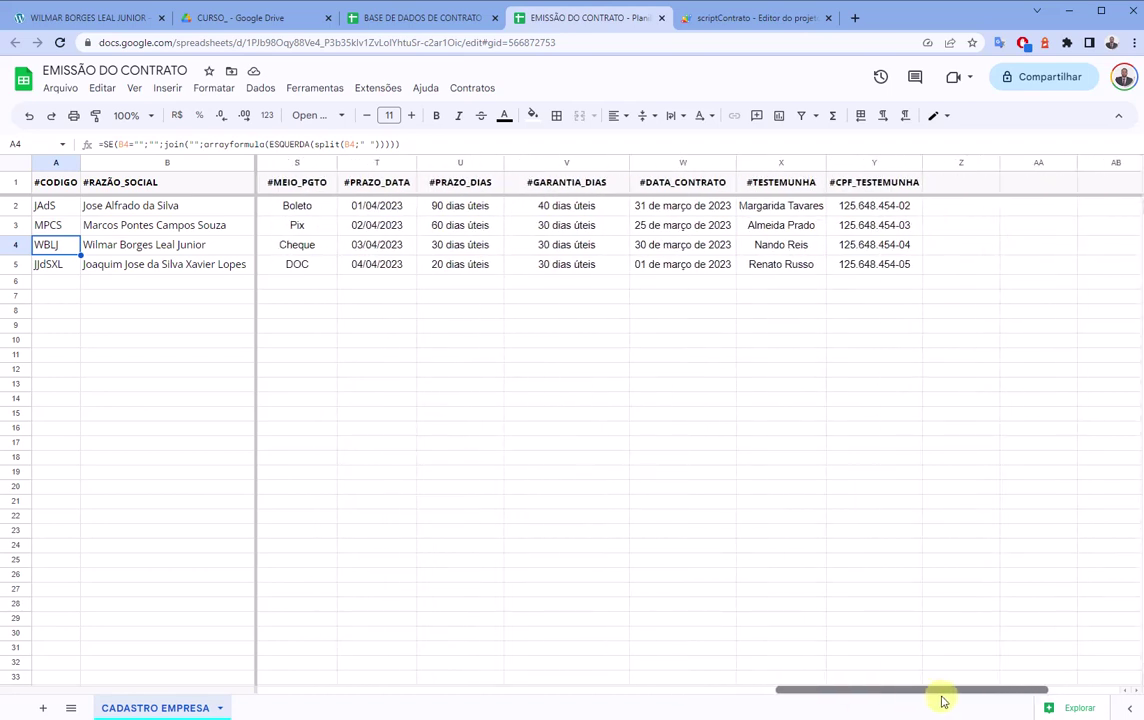
pyautogui.moveTo(940, 700); pyautogui.dragTo(835, 472)
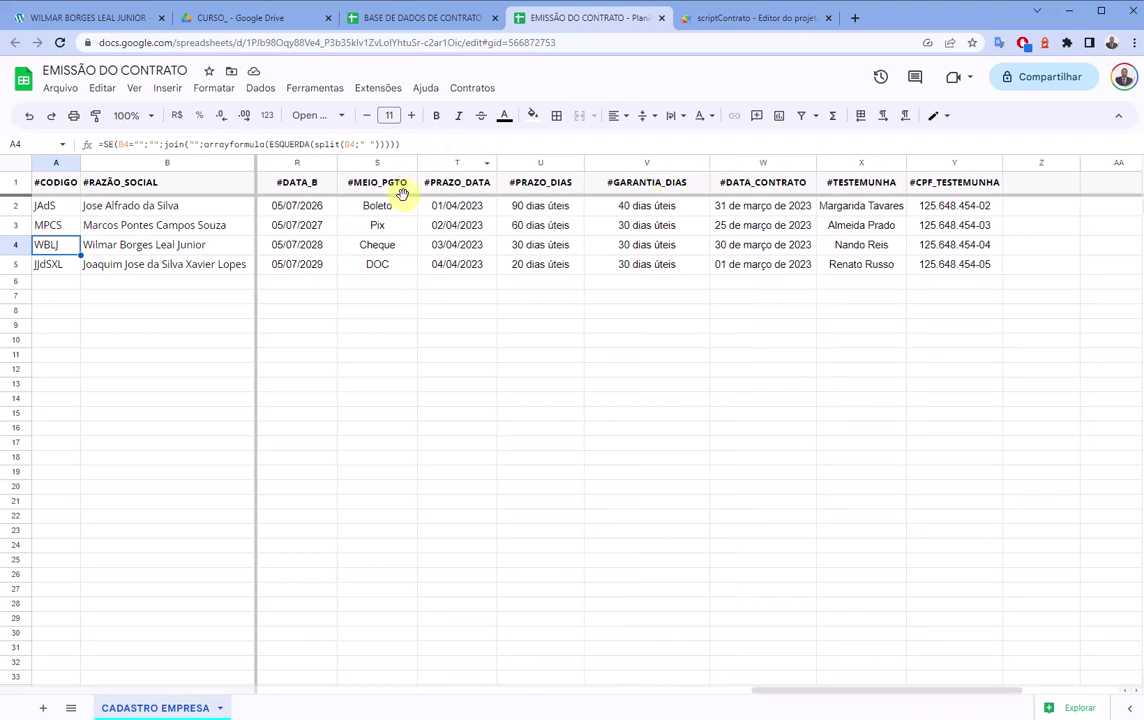
pyautogui.moveTo(794, 690); pyautogui.dragTo(293, 688)
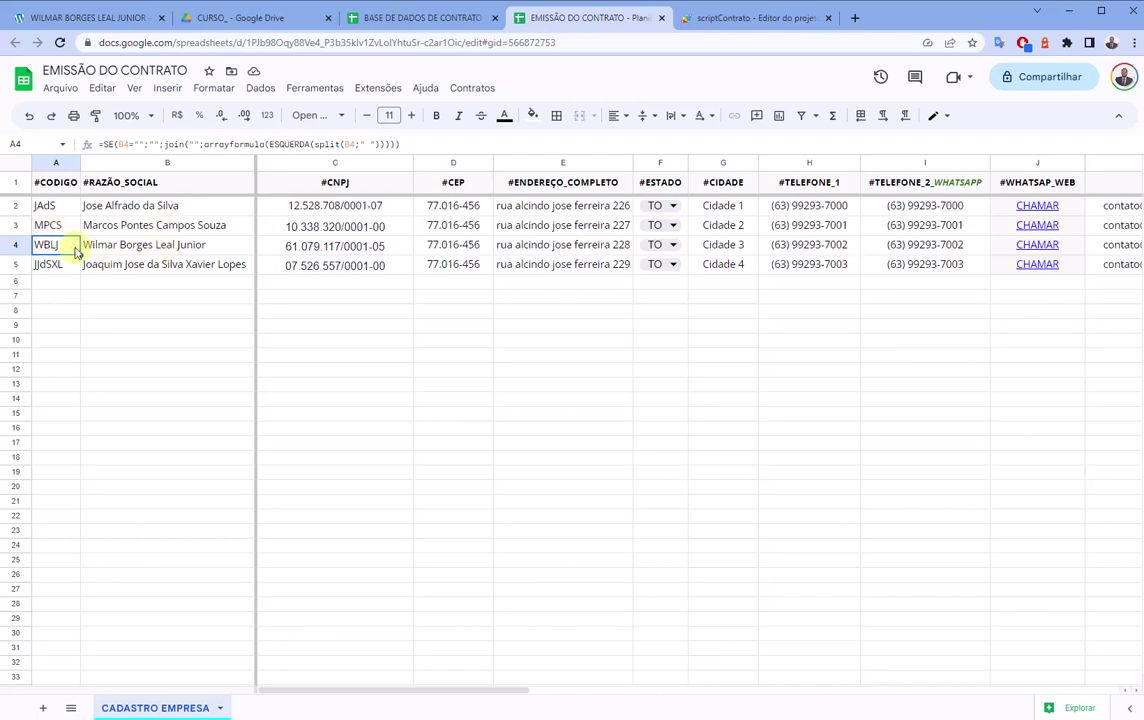
# Review Contratos' three contract types for the WBLJ row, then switch to the CURSO folder in Drive
pyautogui.click(471, 90)
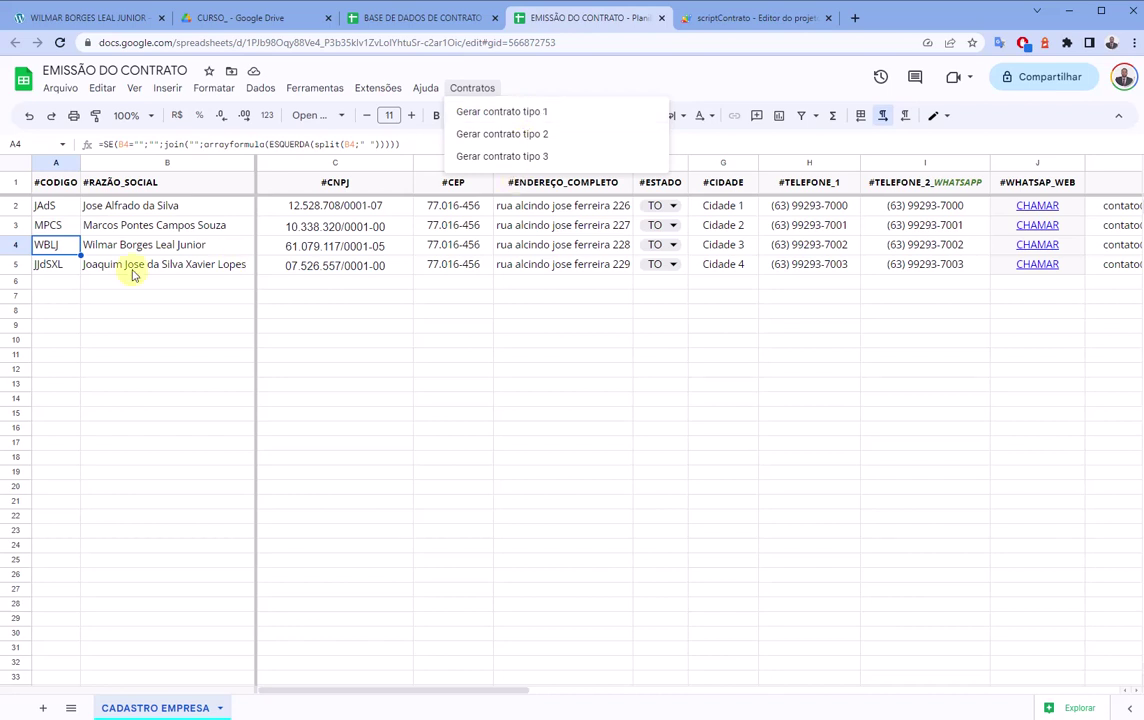
pyautogui.click(72, 240)
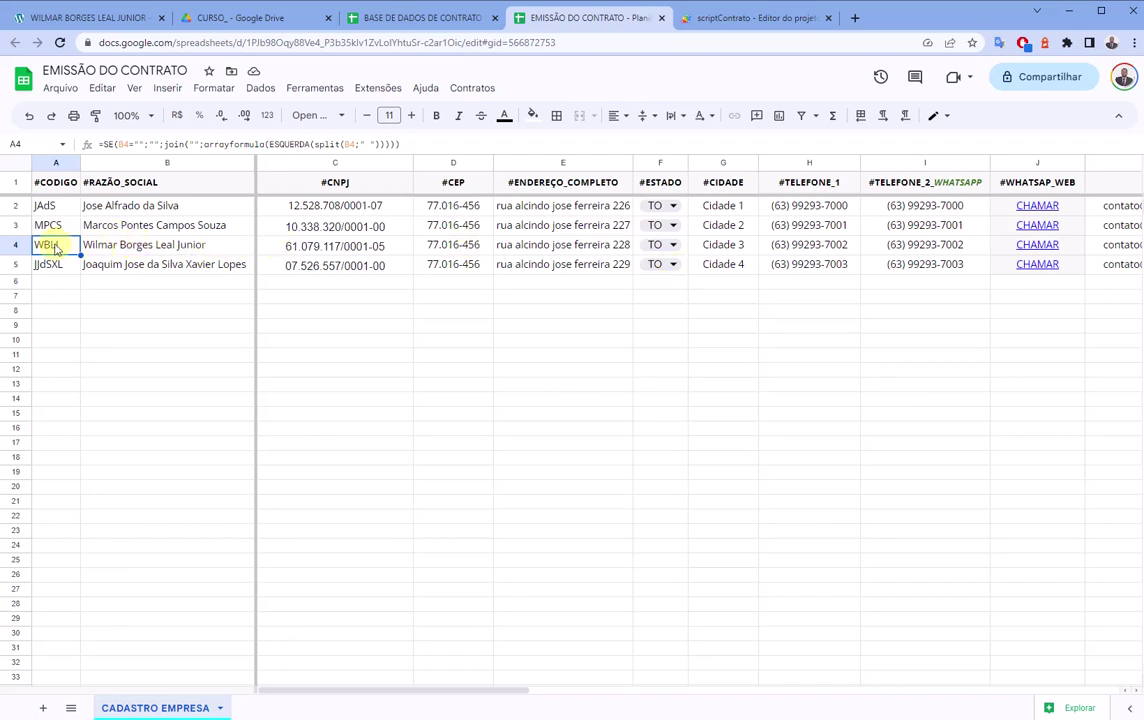
pyautogui.click(470, 88)
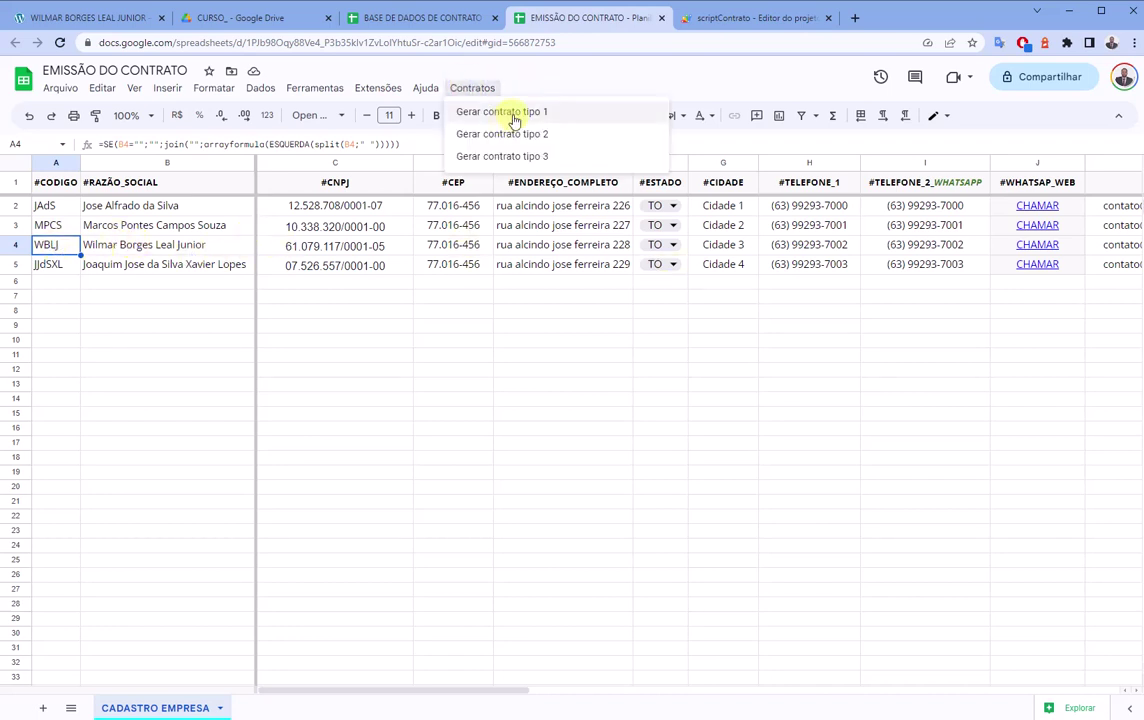
pyautogui.click(115, 296)
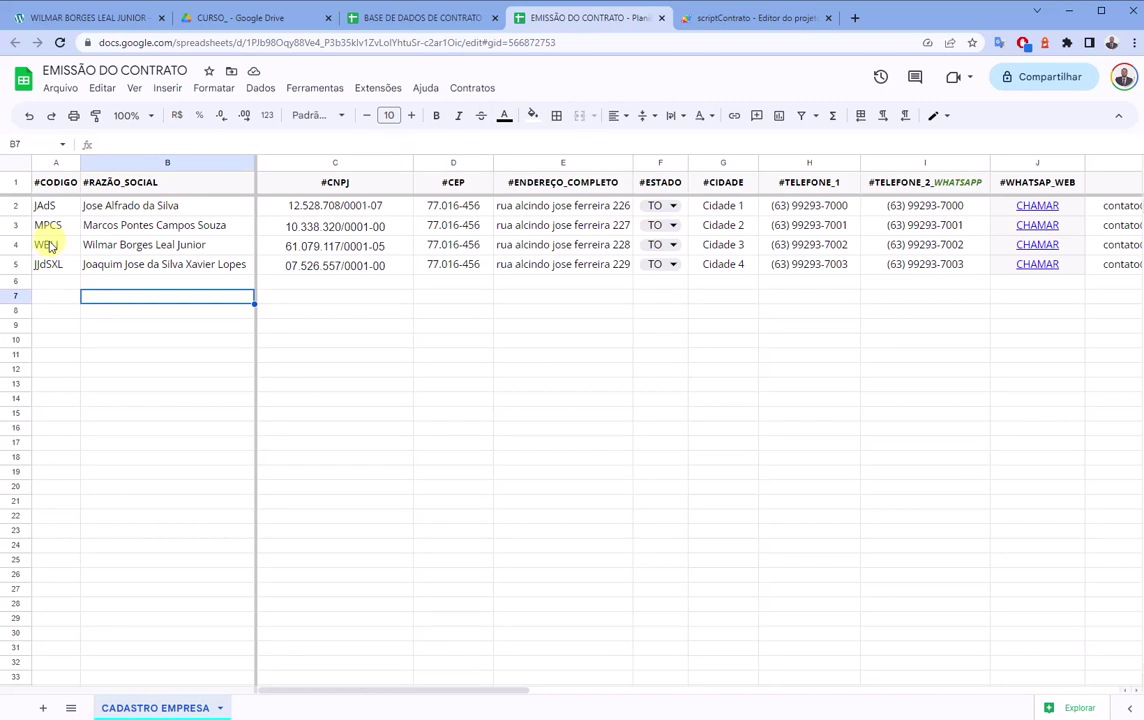
pyautogui.click(48, 245)
pyautogui.click(470, 88)
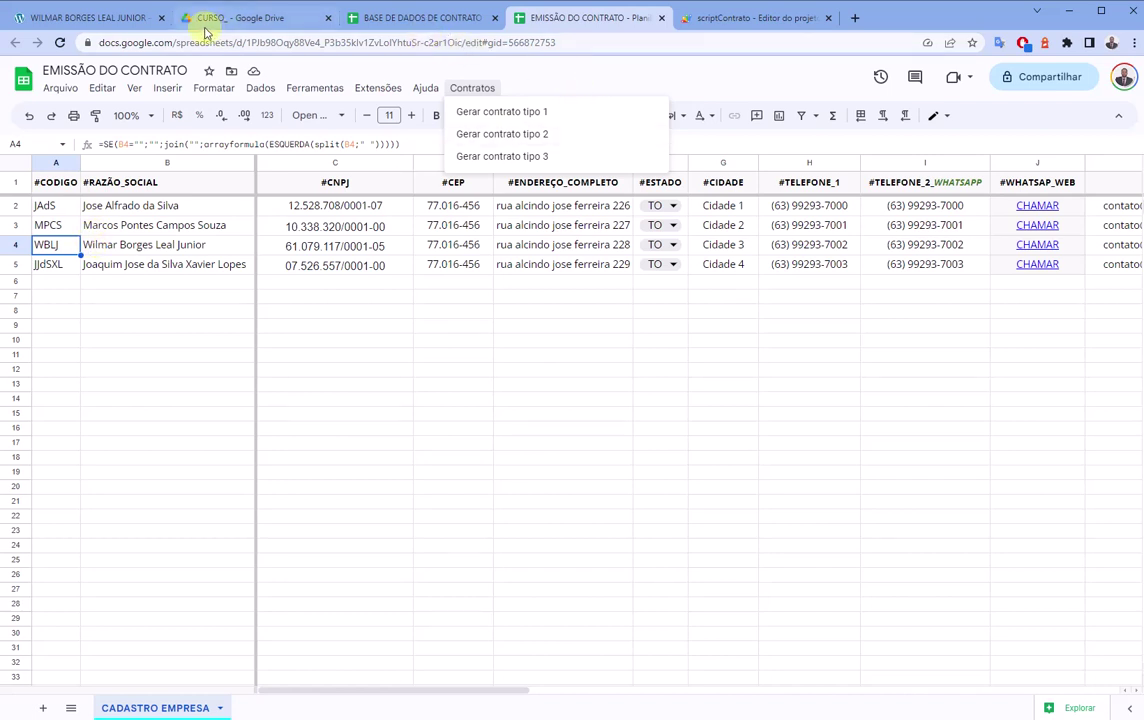
pyautogui.click(255, 19)
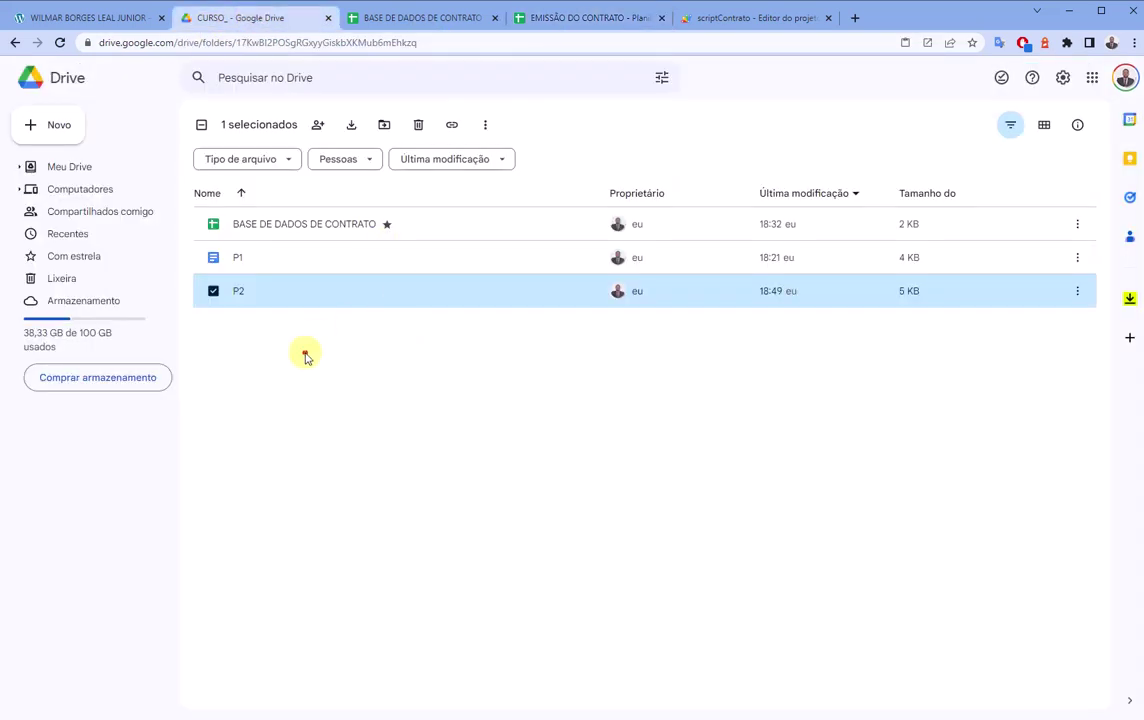
# Open the P1 template, CONTRATO DE LOCAÇÃO DE IMÓVEL MODELO 1, from the Drive folder
pyautogui.click(248, 259)
pyautogui.doubleClick(249, 259)
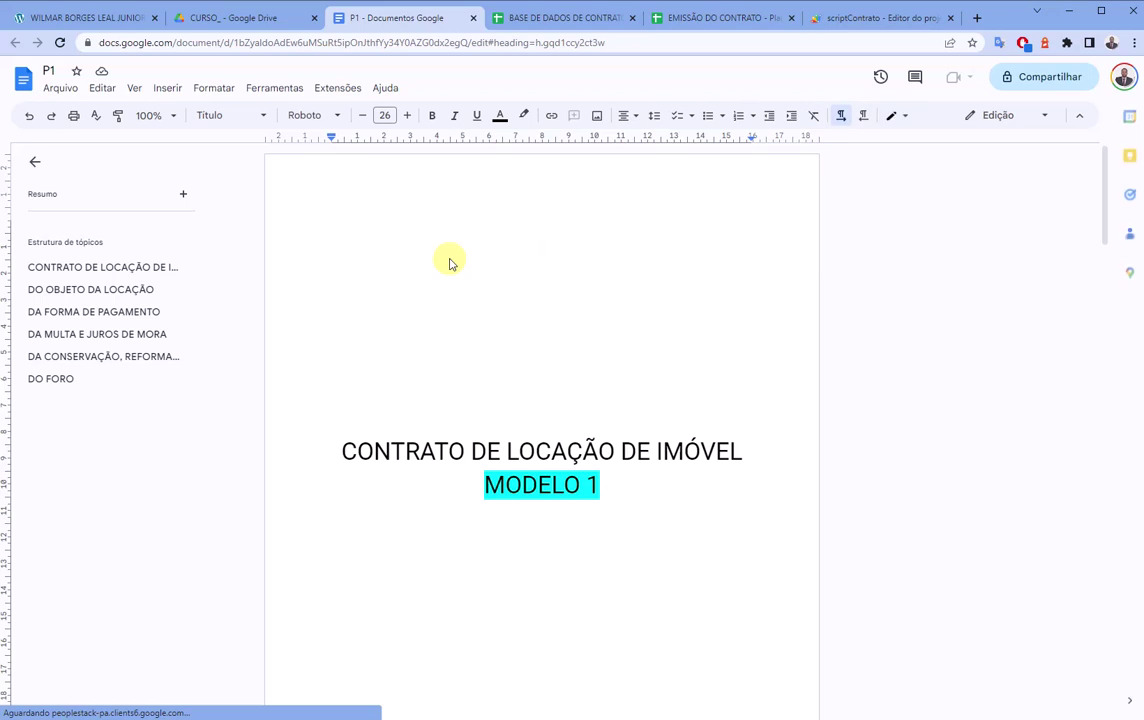
# Read through P1's clauses down to the signature table and highlight the Local Data line
pyautogui.scroll(-6, 541, 460)
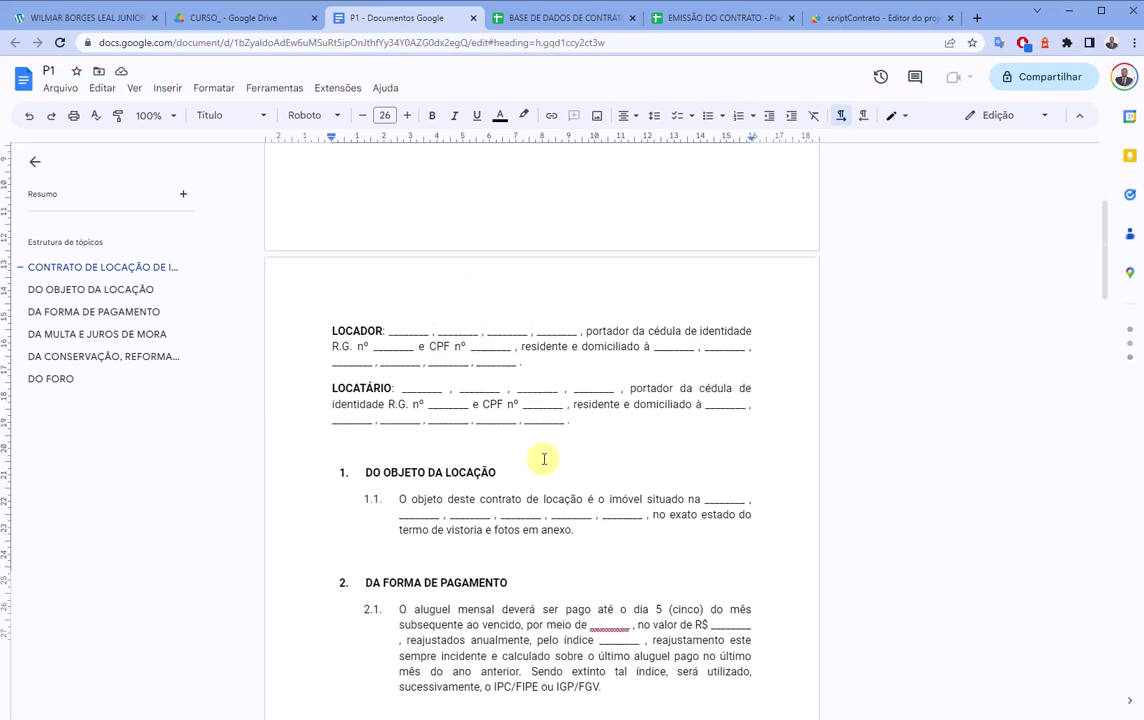
pyautogui.scroll(-3, 416, 317)
pyautogui.scroll(2, 429, 235)
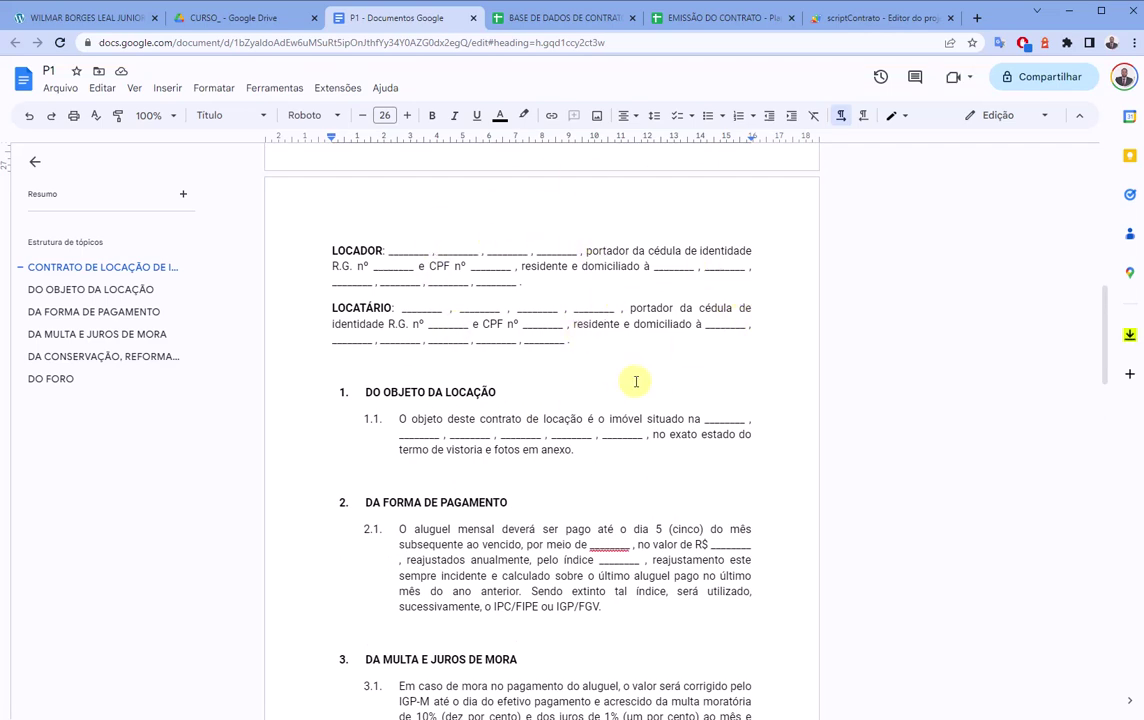
pyautogui.scroll(-4, 537, 285)
pyautogui.scroll(2, 510, 370)
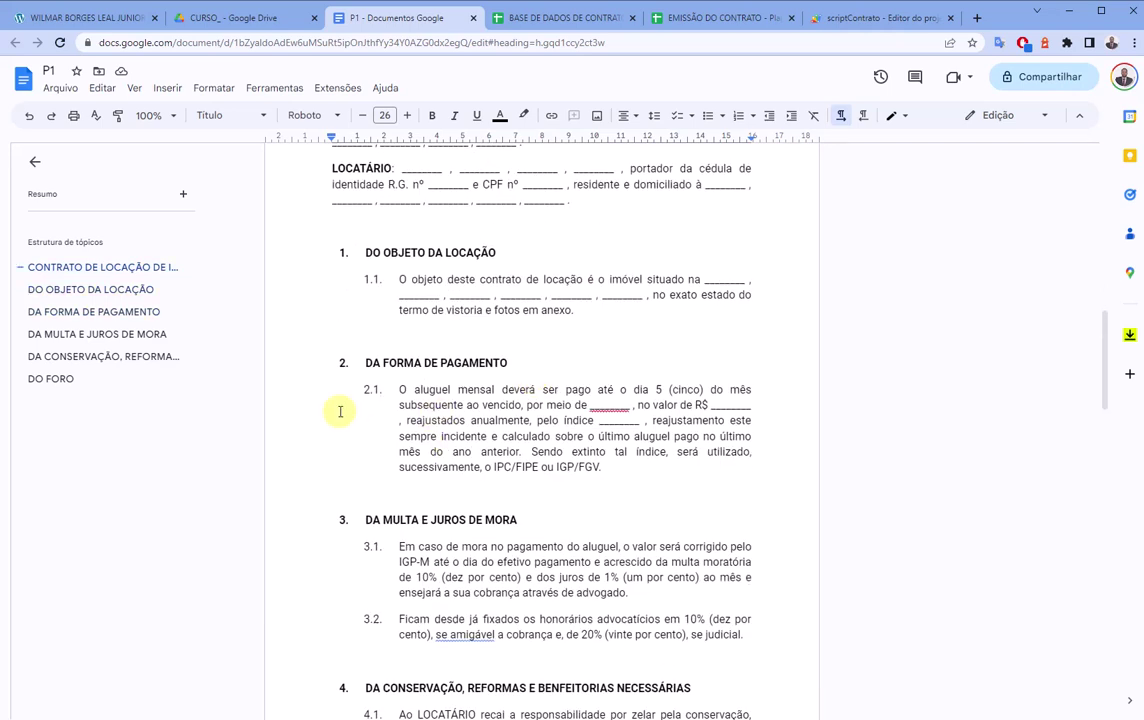
pyautogui.scroll(-3, 480, 402)
pyautogui.scroll(-5, 493, 413)
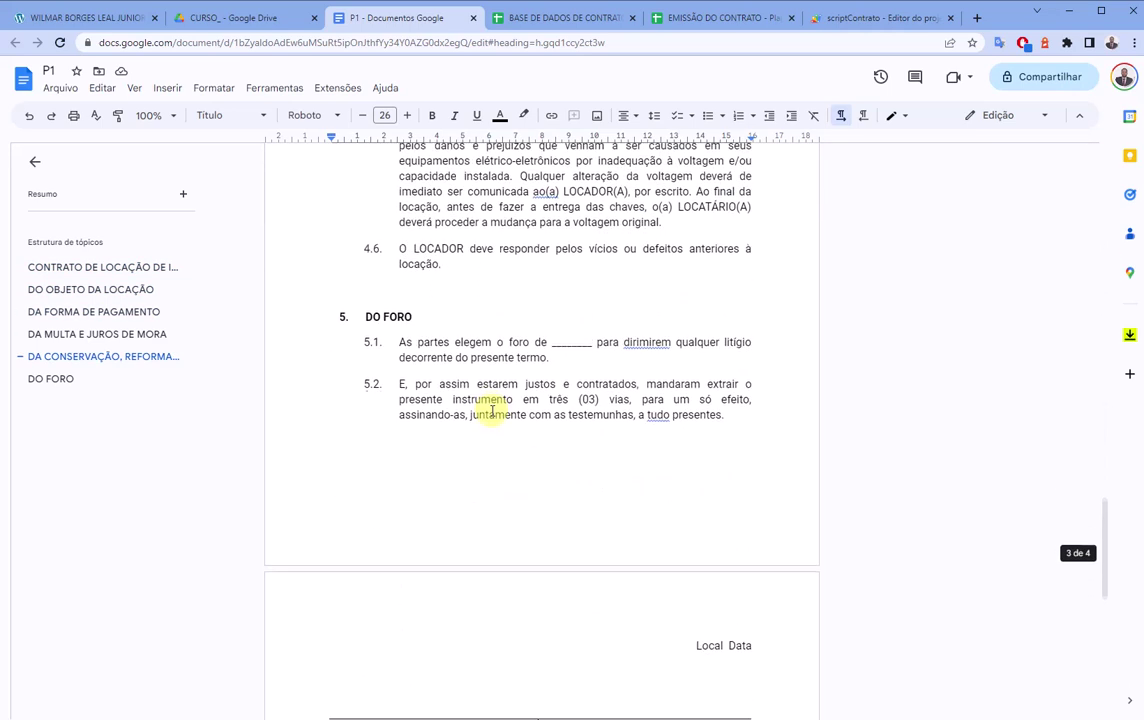
pyautogui.scroll(-4, 490, 408)
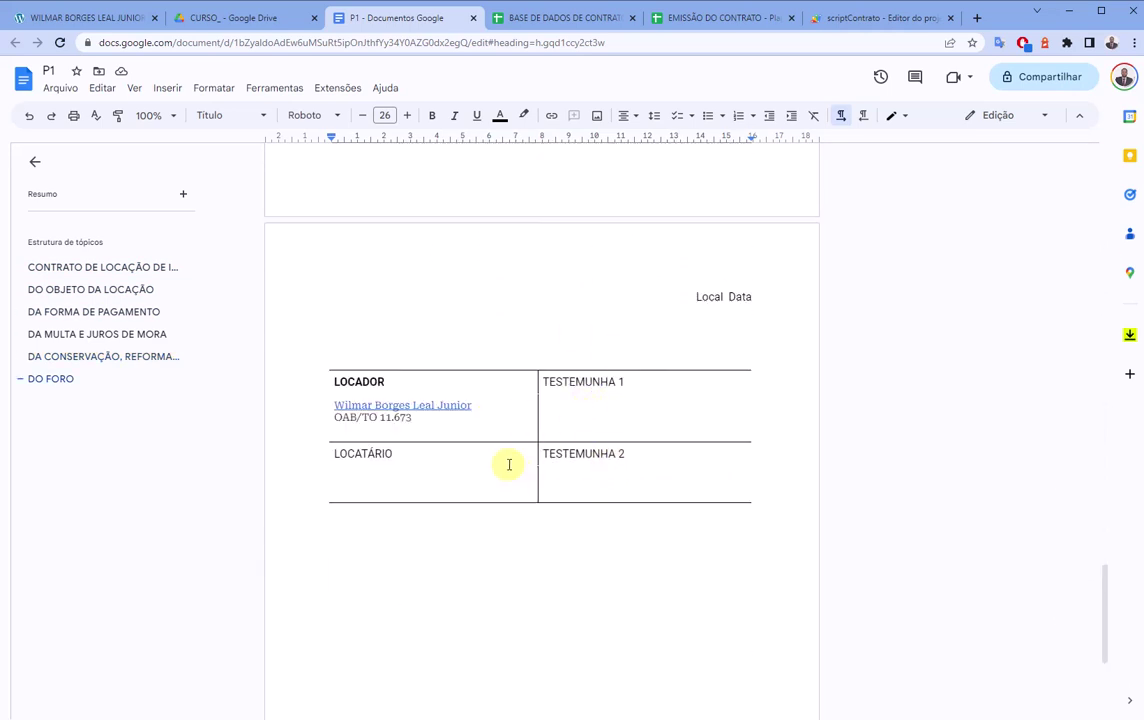
pyautogui.scroll(3, 557, 363)
pyautogui.scroll(-2, 557, 363)
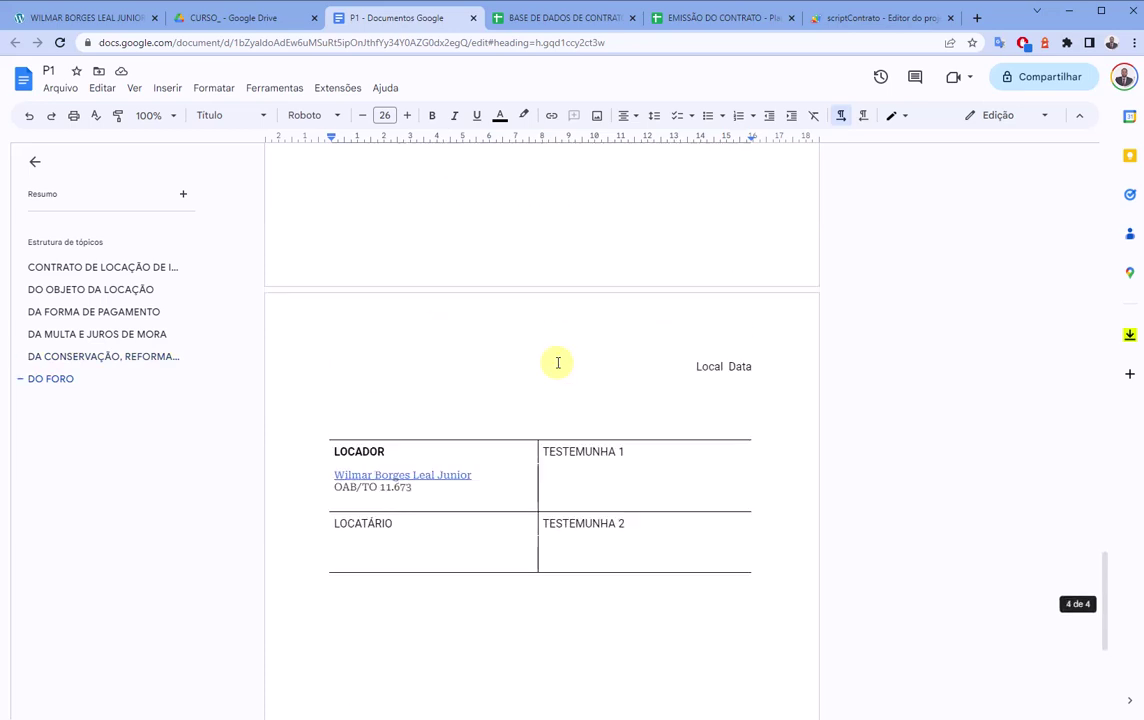
pyautogui.moveTo(686, 370)
pyautogui.mouseDown()
pyautogui.moveTo(745, 366)
pyautogui.moveTo(695, 366)
pyautogui.mouseUp()
pyautogui.click(705, 398)
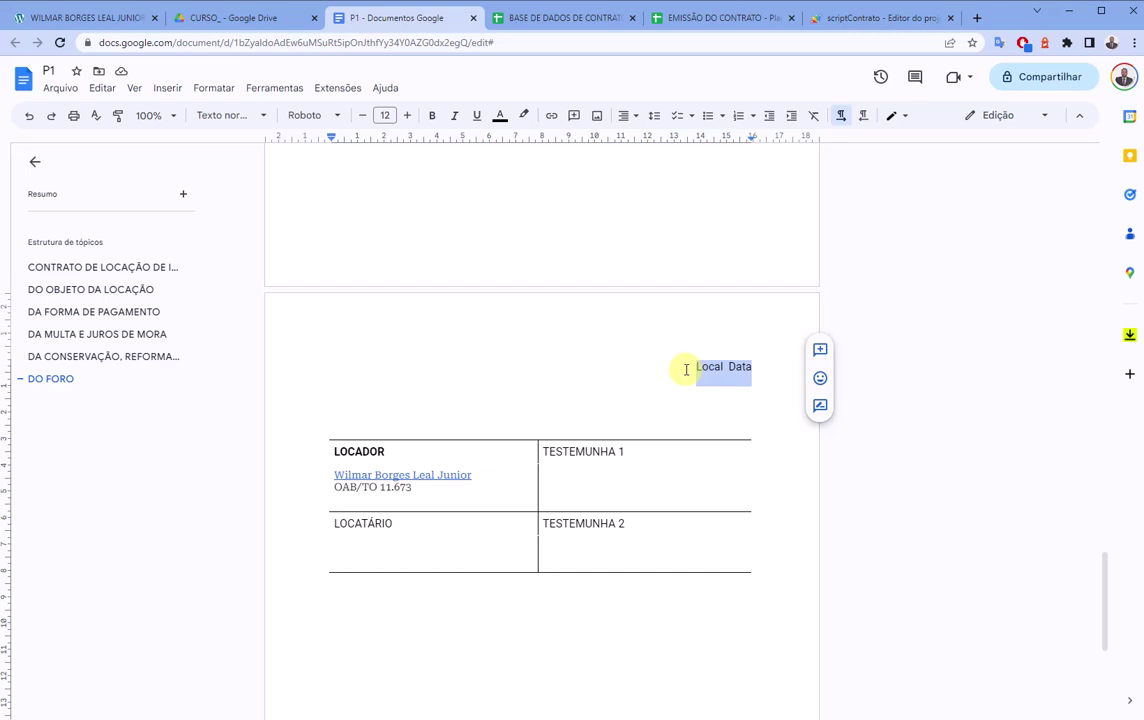
# Scroll P1 back up to the top, with the clause outline beside the text
pyautogui.scroll(5, 686, 370)
pyautogui.scroll(5, 686, 370)
pyautogui.scroll(5, 686, 370)
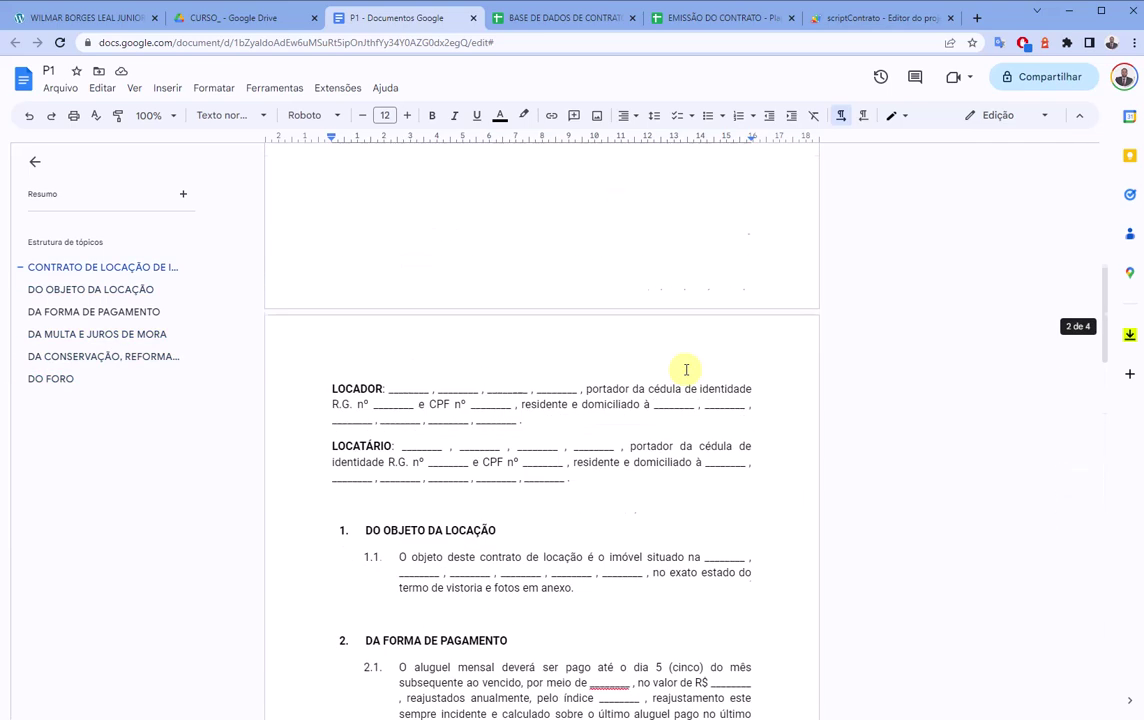
pyautogui.scroll(5, 686, 370)
pyautogui.scroll(3, 686, 370)
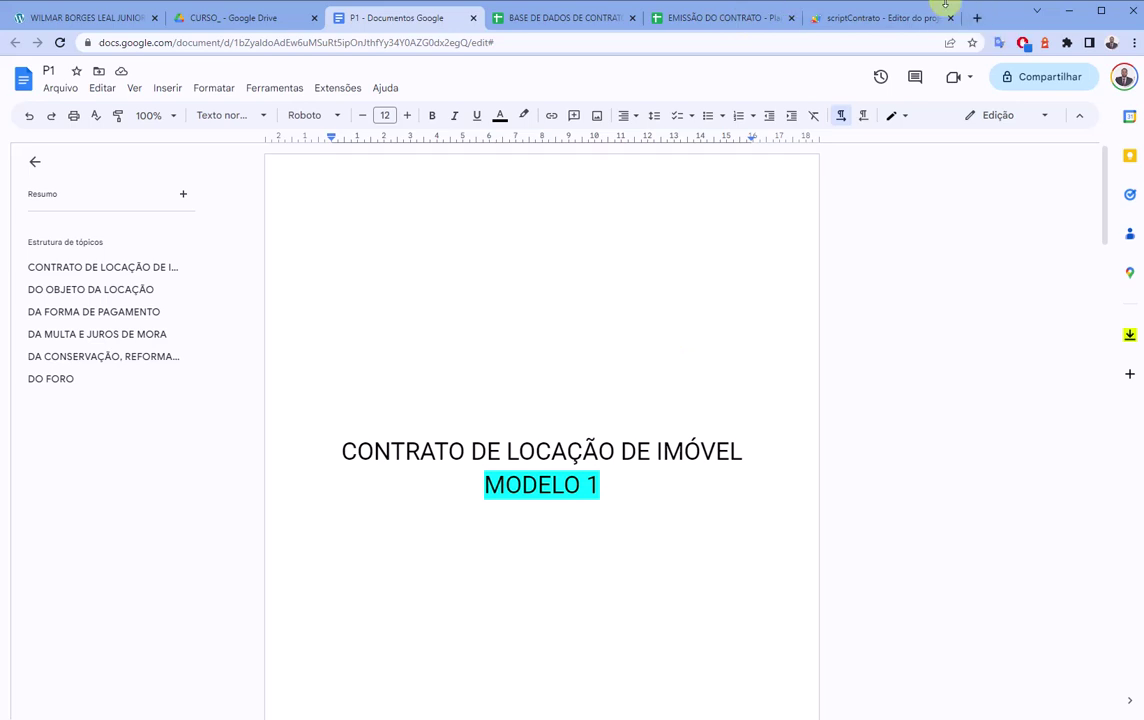
# In a new tab, open the Modelo Inicial 'Contrato de Aluguel' page via the MODELO suggestion
pyautogui.click(977, 17)
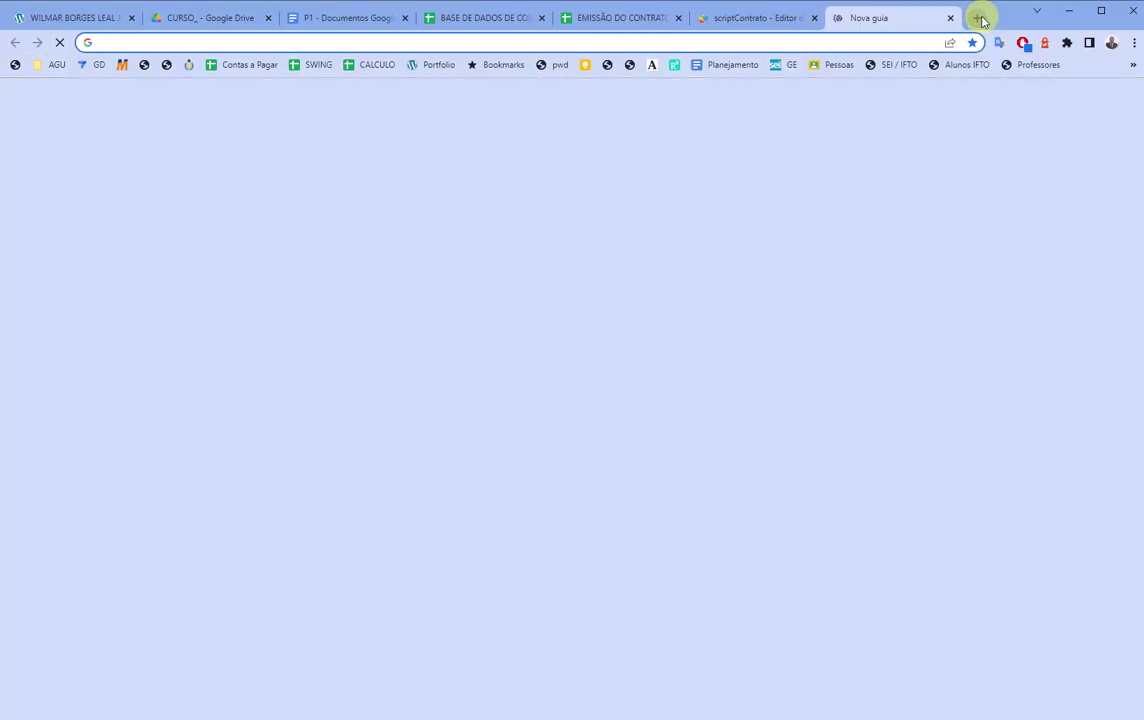
pyautogui.write('MODELO')
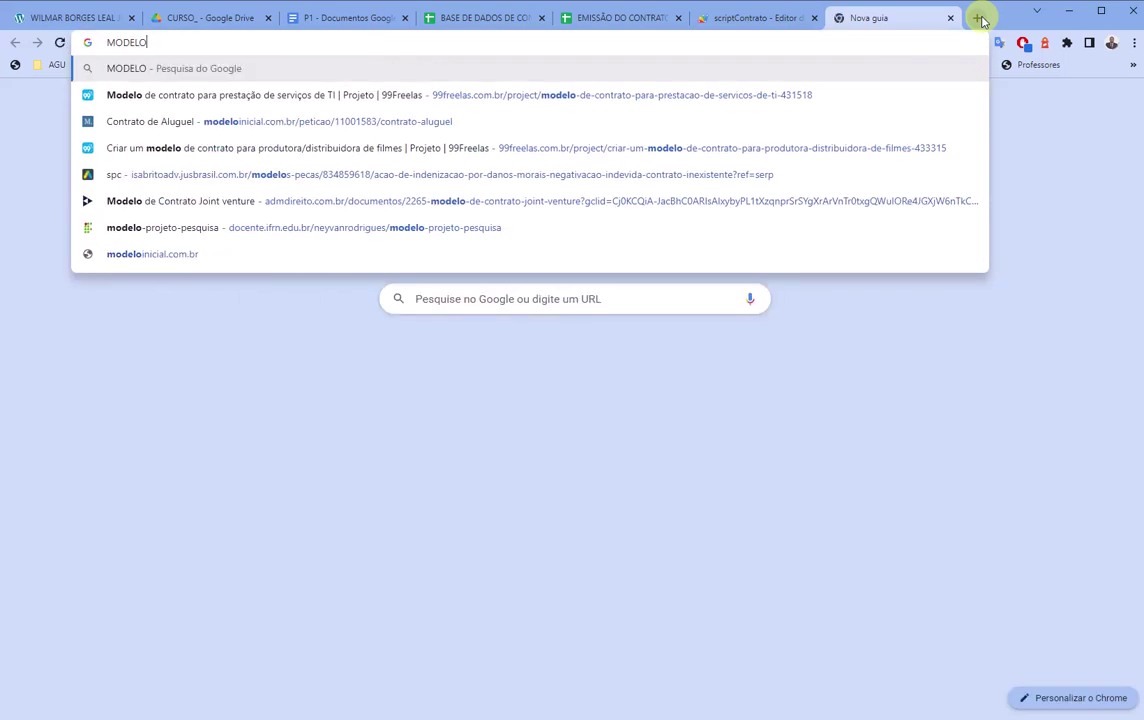
pyautogui.press('Down')
pyautogui.press('Down')
pyautogui.press('Return')
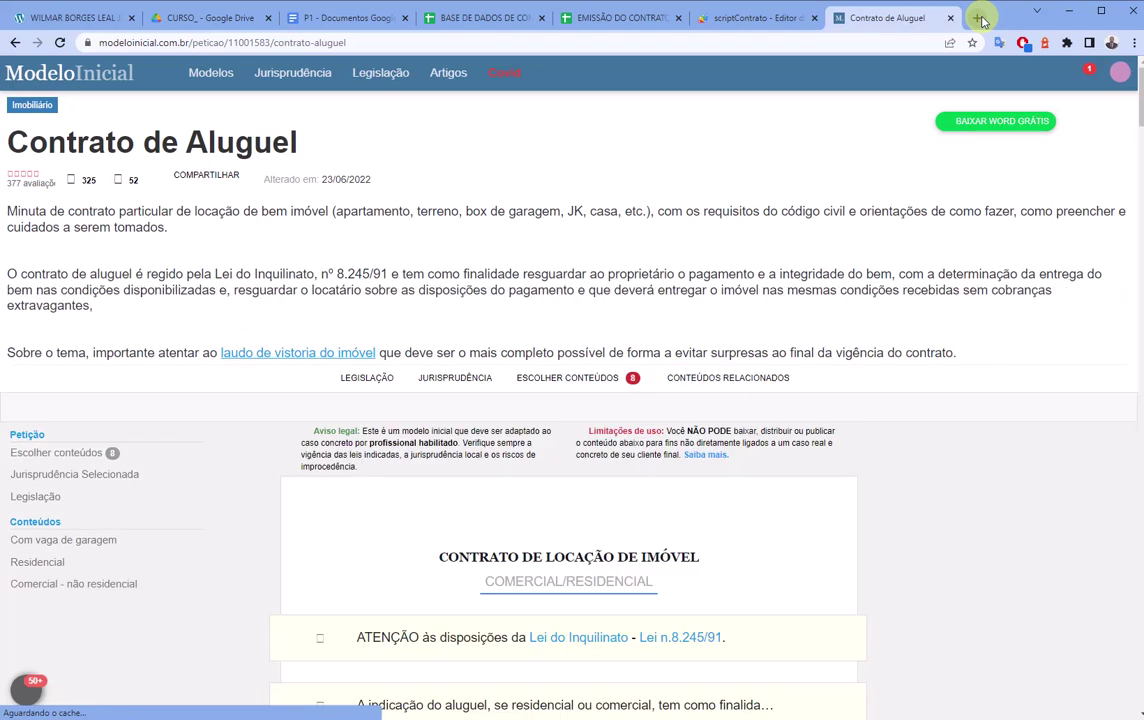
pyautogui.scroll(-4, 570, 322)
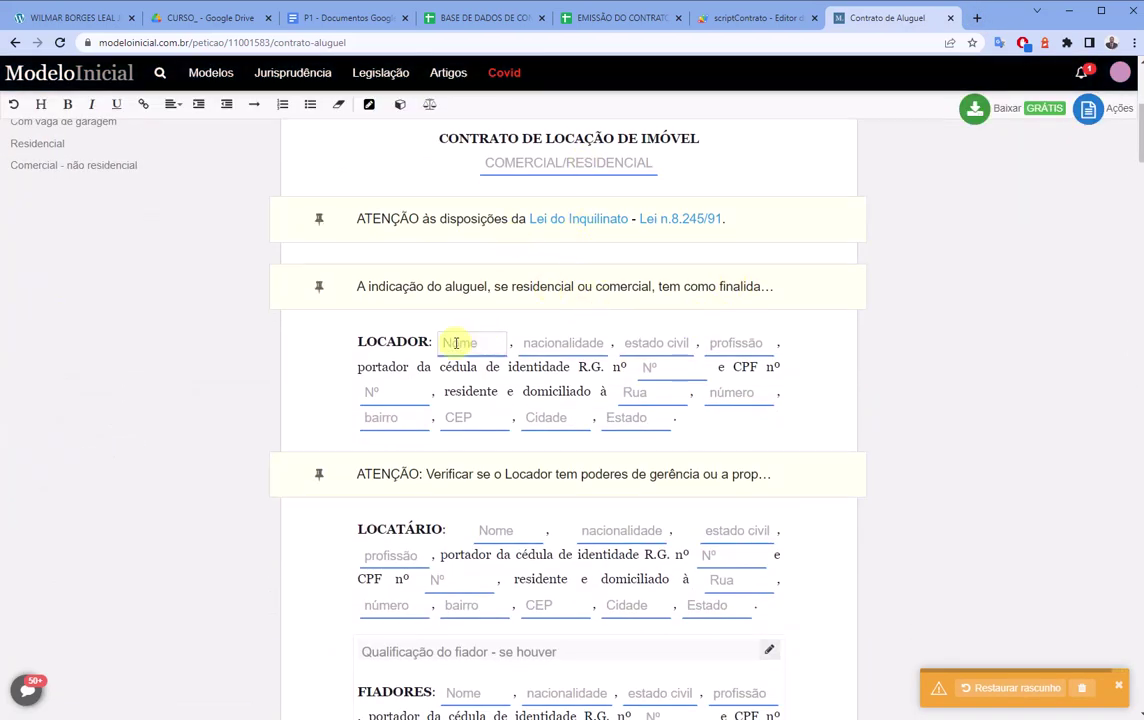
# Enter the landlord's name, nationality BRASILEIRO, marital status CASADO and profession ADVOGADO
pyautogui.click(454, 343)
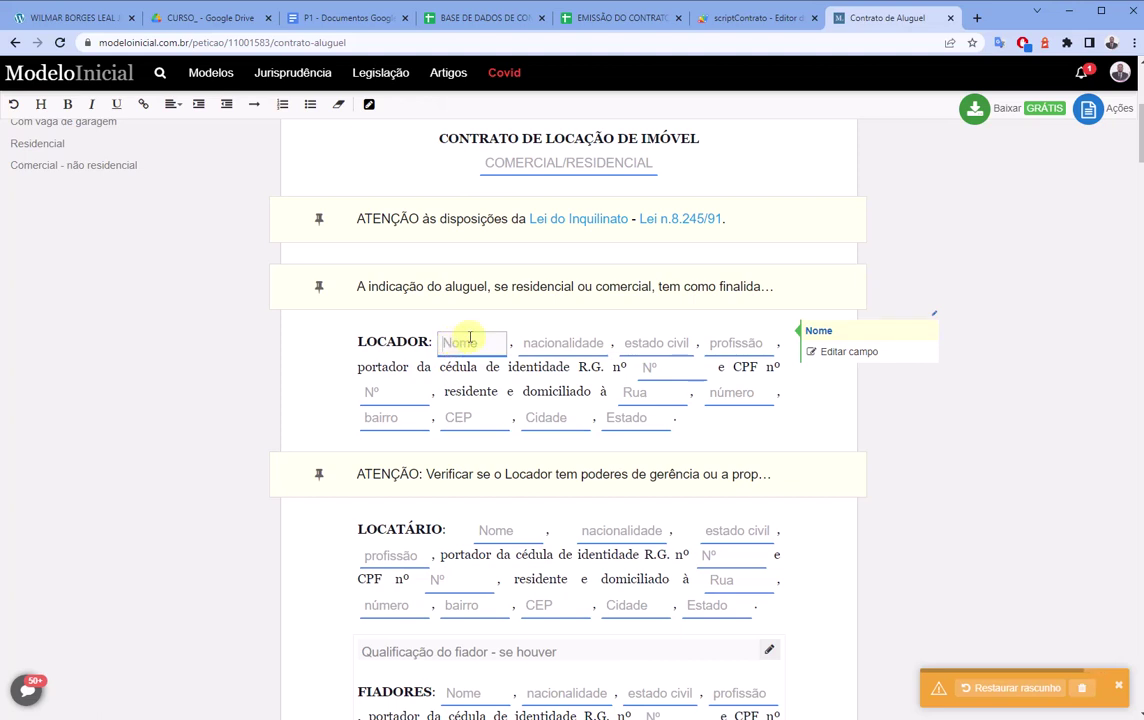
pyautogui.write('WILMAR')
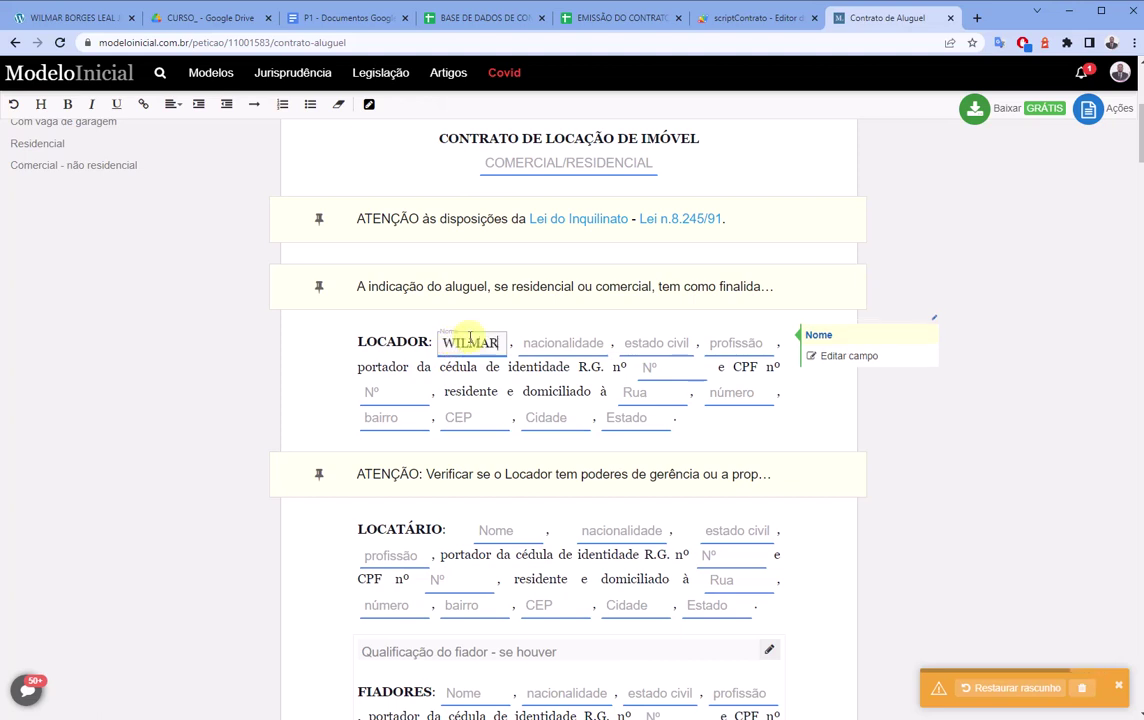
pyautogui.press('Tab')
pyautogui.write('BRASILEI')
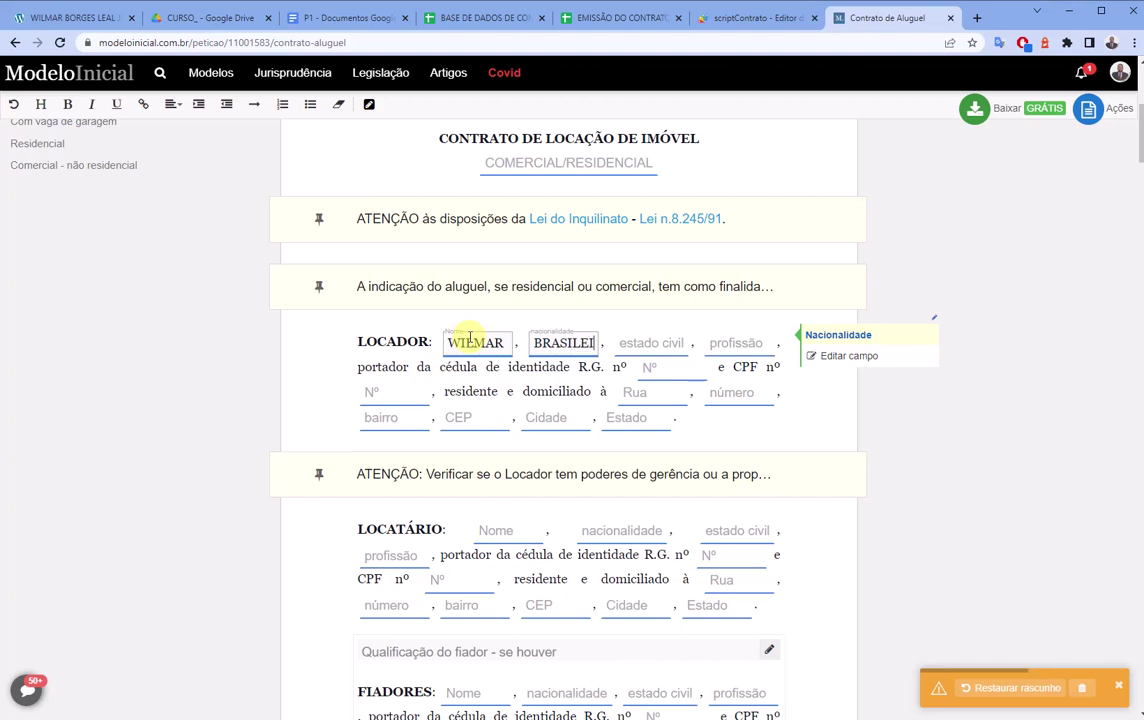
pyautogui.write('RA')
pyautogui.press('BackSpace')
pyautogui.write('O')
pyautogui.press('Tab')
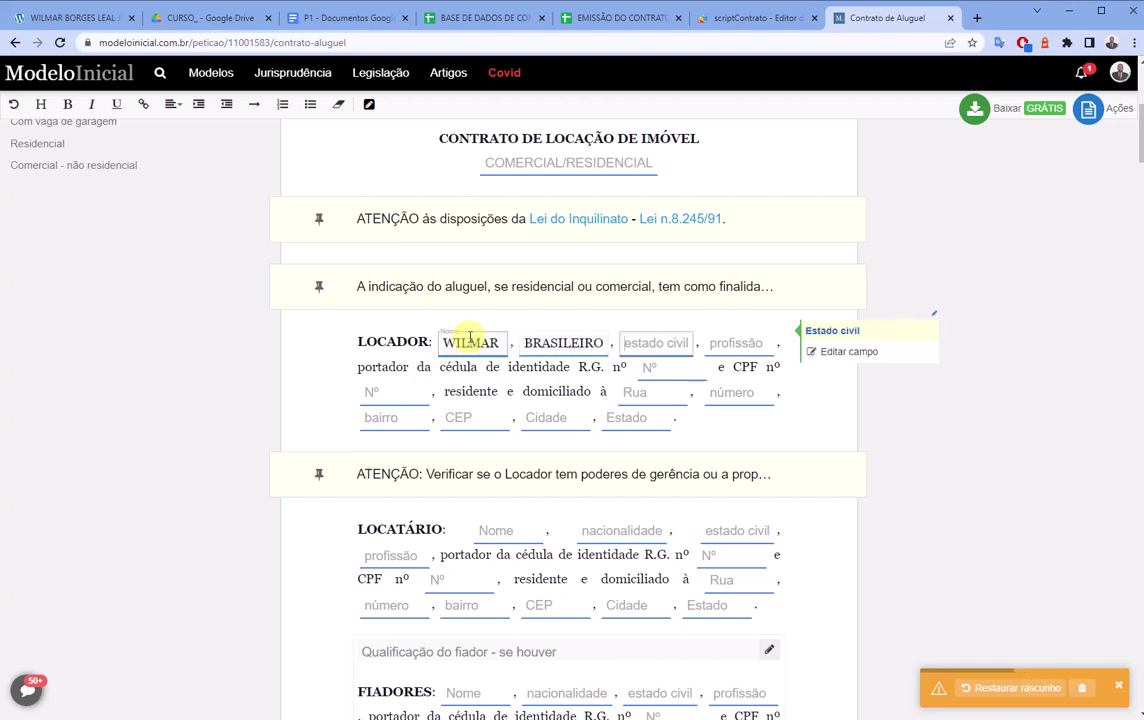
pyautogui.write('CASADO')
pyautogui.press('Tab')
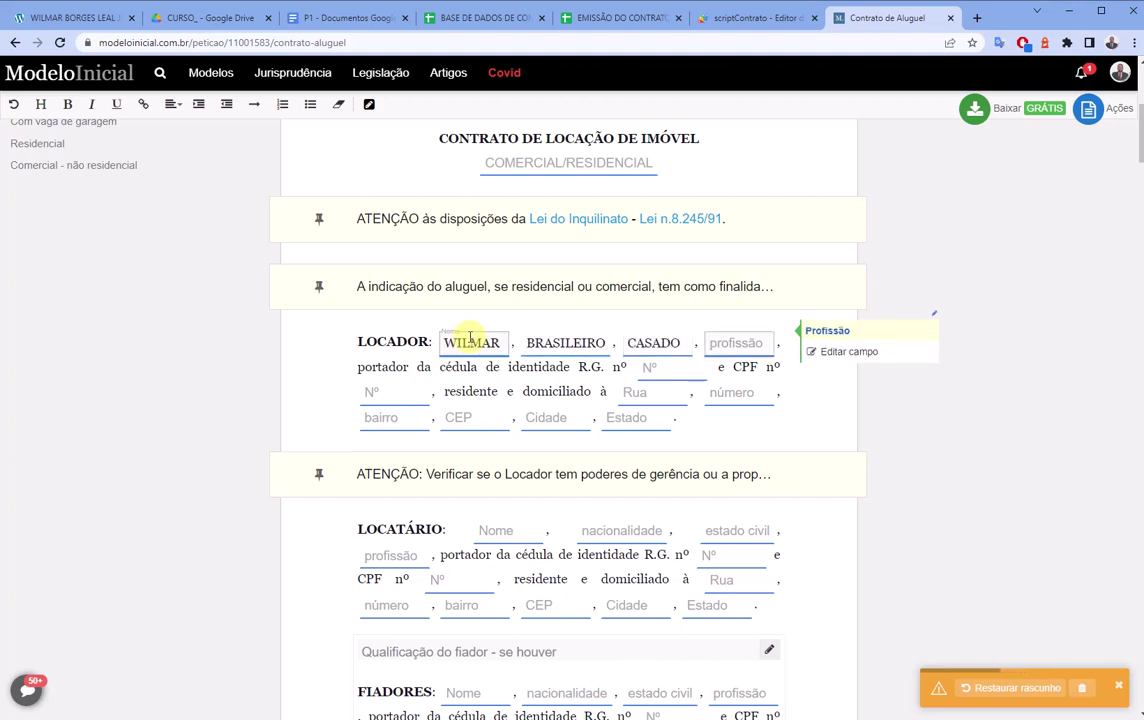
pyautogui.write('ADVOGA')
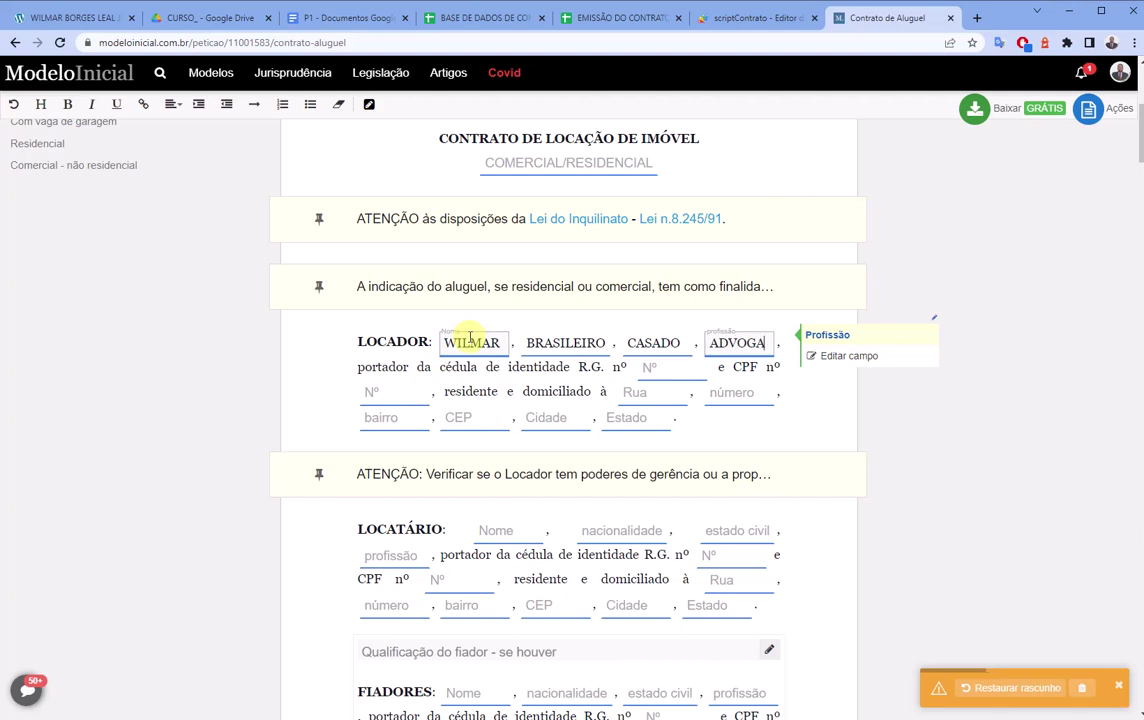
pyautogui.write('DO')
pyautogui.press('Tab')
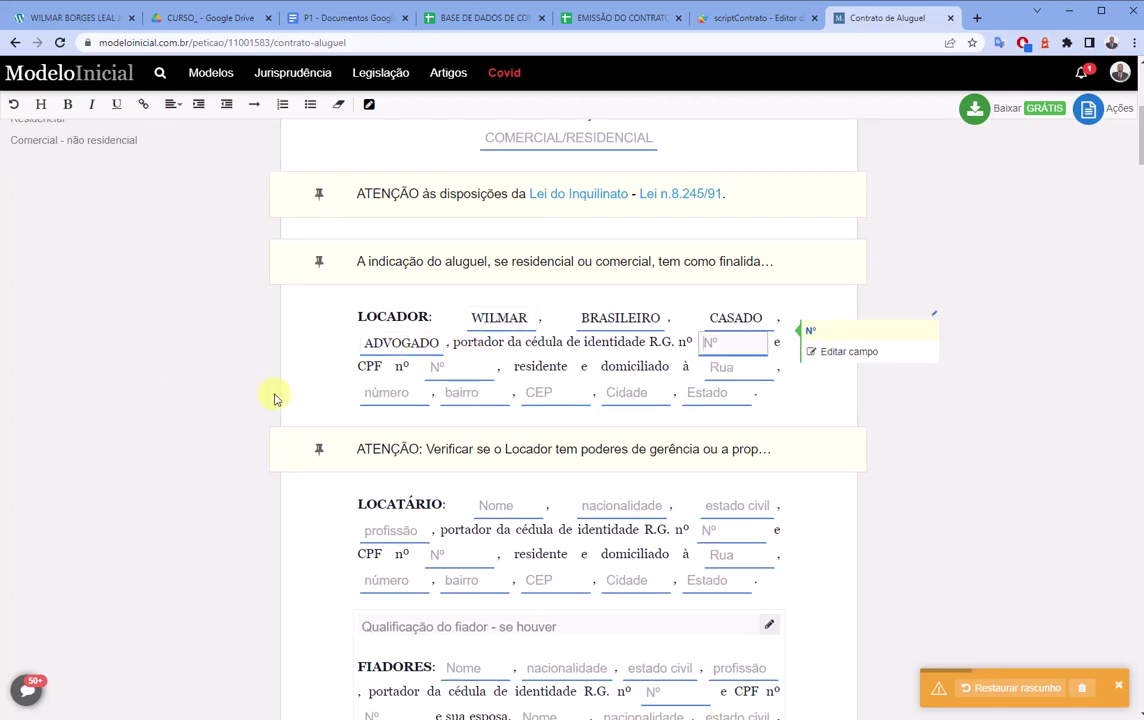
# Fill in the landlord's CPF, street, house number and neighbourhood
pyautogui.click(463, 366)
pyautogui.write('123')
pyautogui.press('Tab')
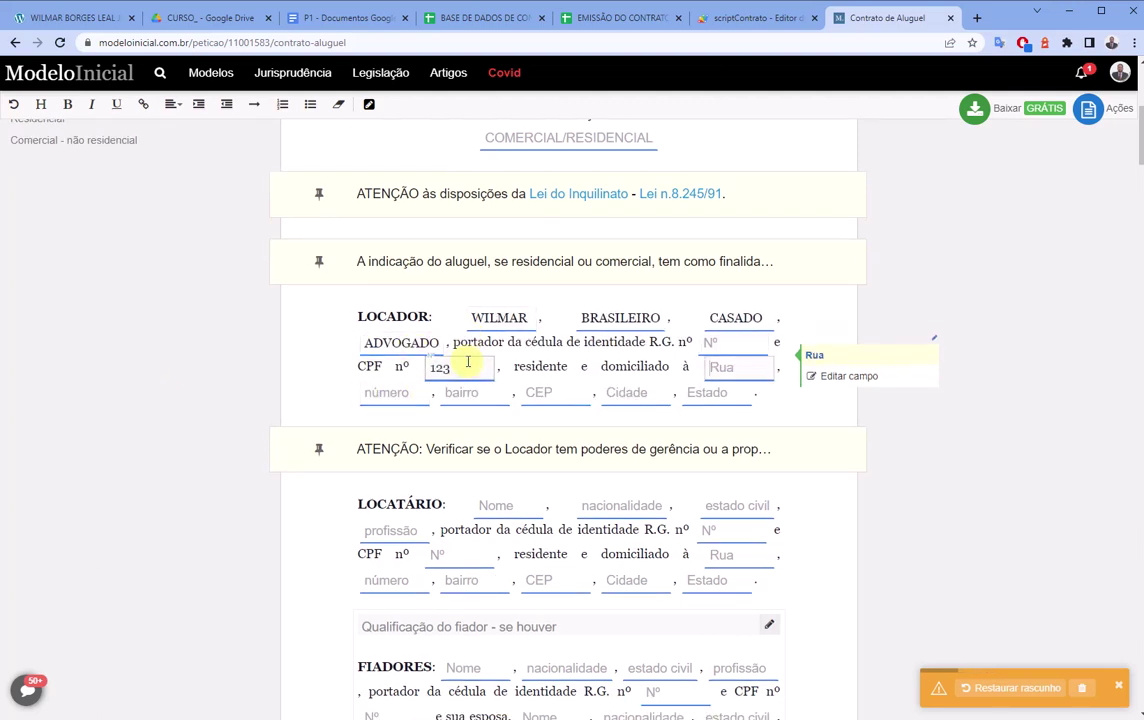
pyautogui.write('A')
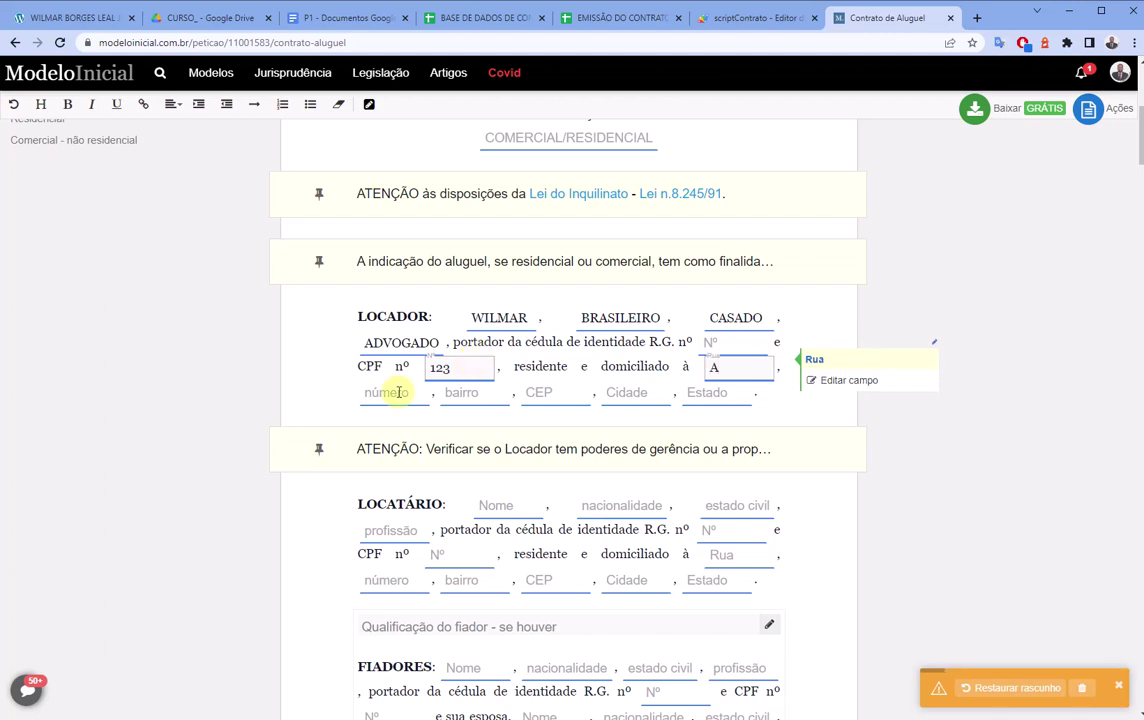
pyautogui.click(397, 391)
pyautogui.write('10')
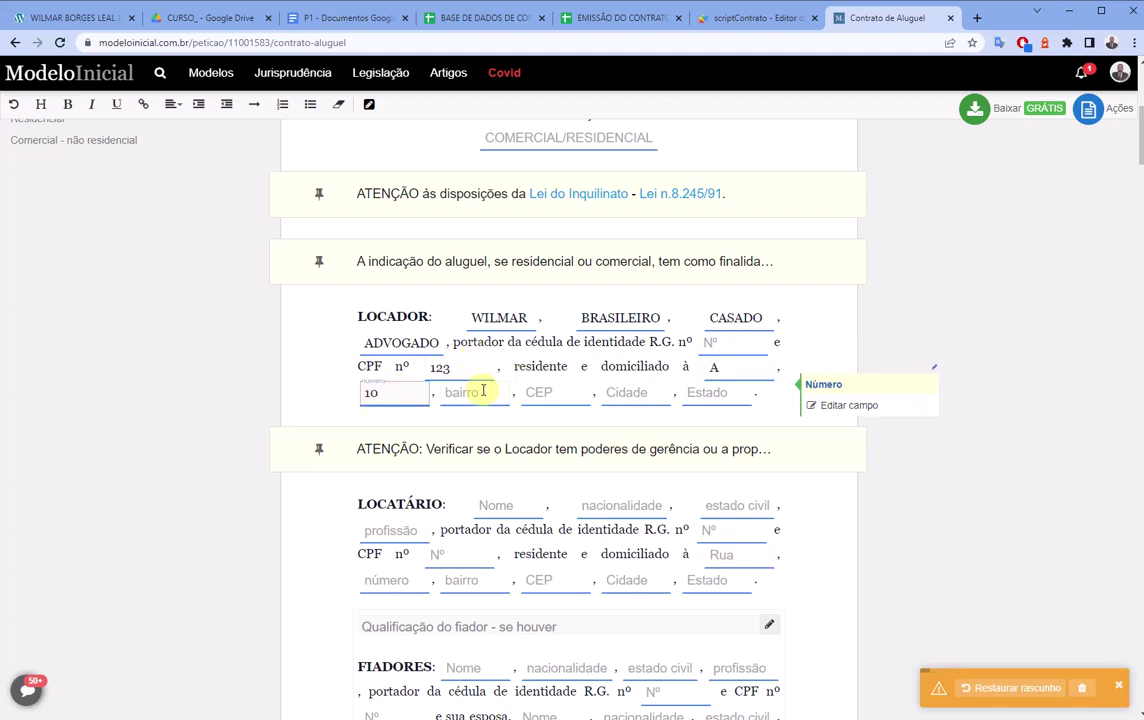
pyautogui.click(483, 389)
pyautogui.write('E')
pyautogui.press('BackSpace')
pyautogui.write('CENTRO')
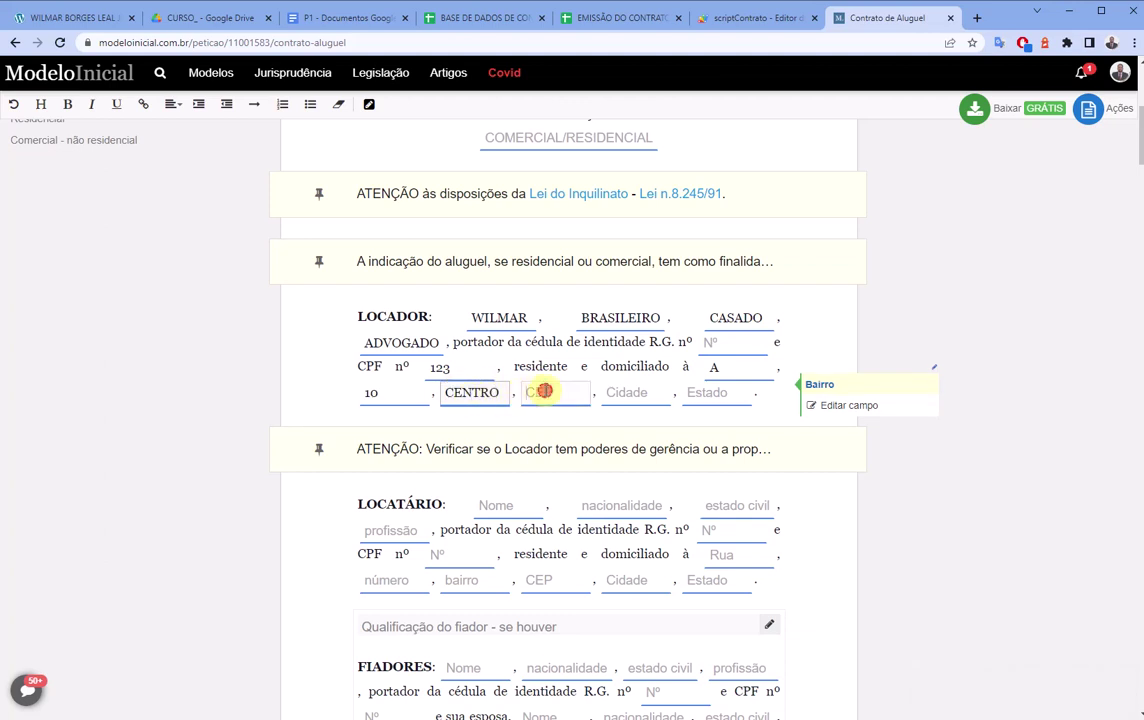
# Complete the landlord's postcode, city and state fields
pyautogui.click(545, 391)
pyautogui.write('76000')
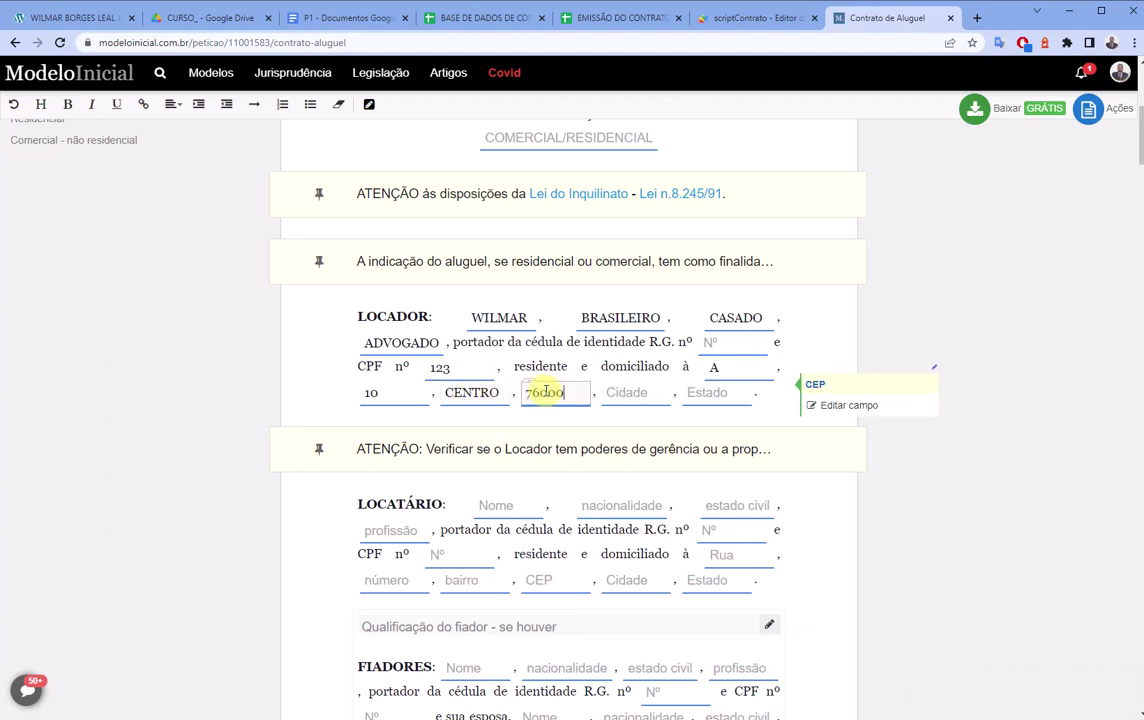
pyautogui.press('Tab')
pyautogui.write('PLM')
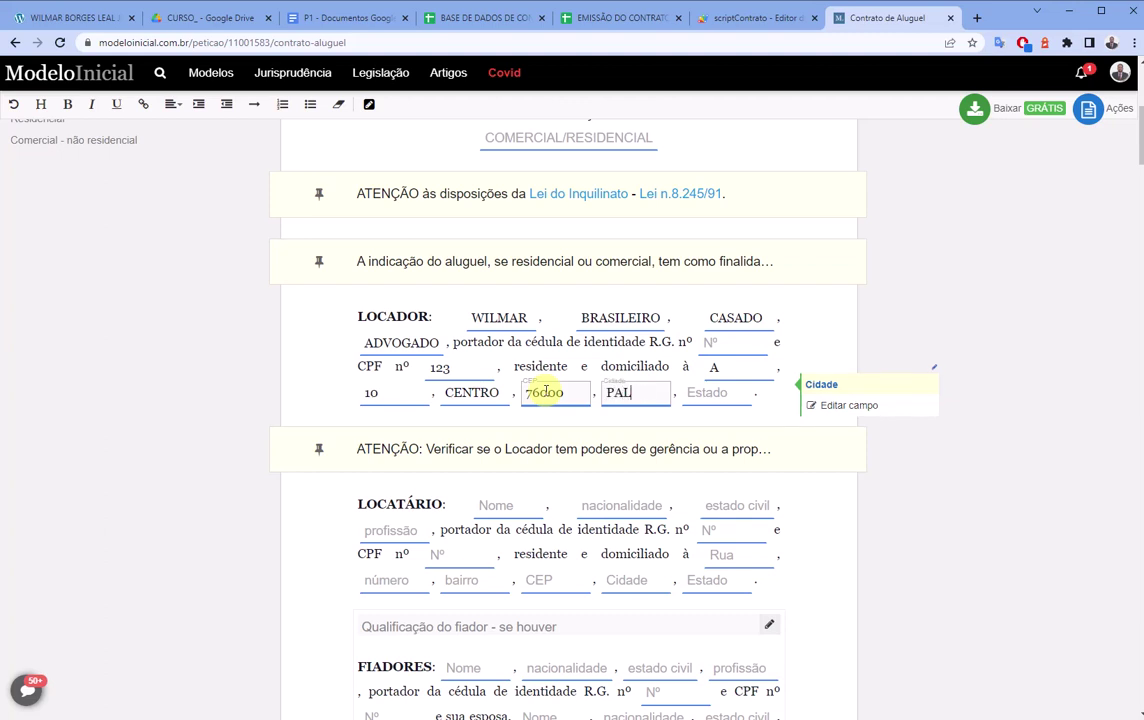
pyautogui.press('Tab')
pyautogui.write('TO')
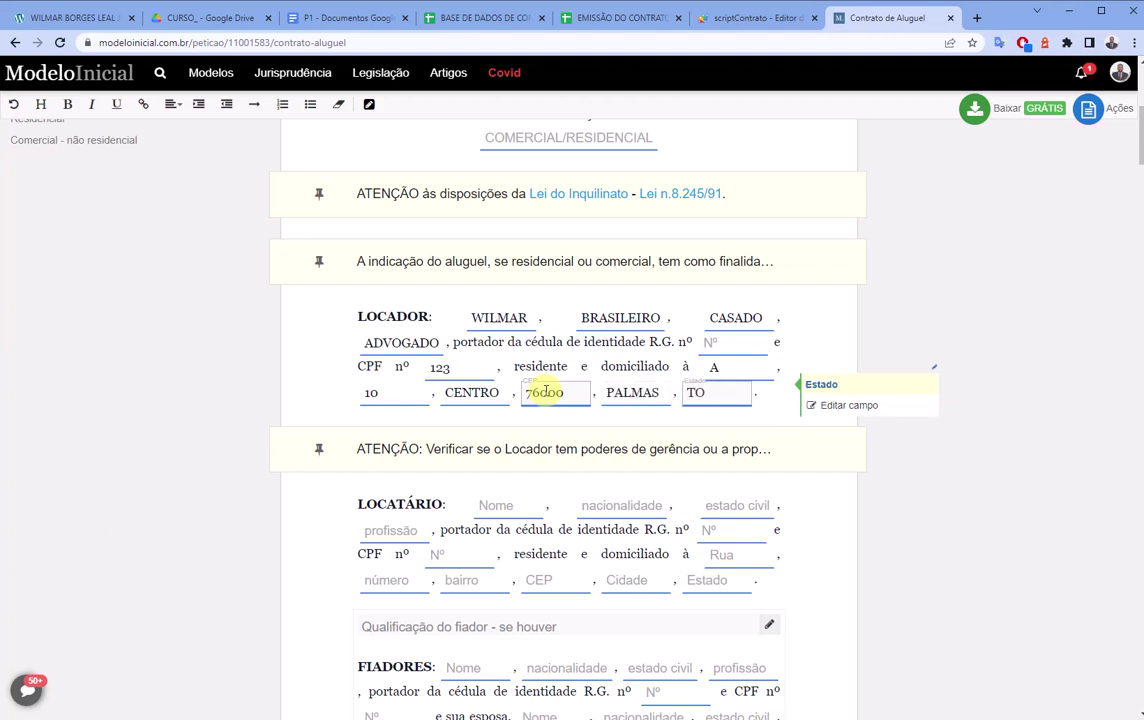
pyautogui.click(554, 286)
pyautogui.scroll(1, 503, 153)
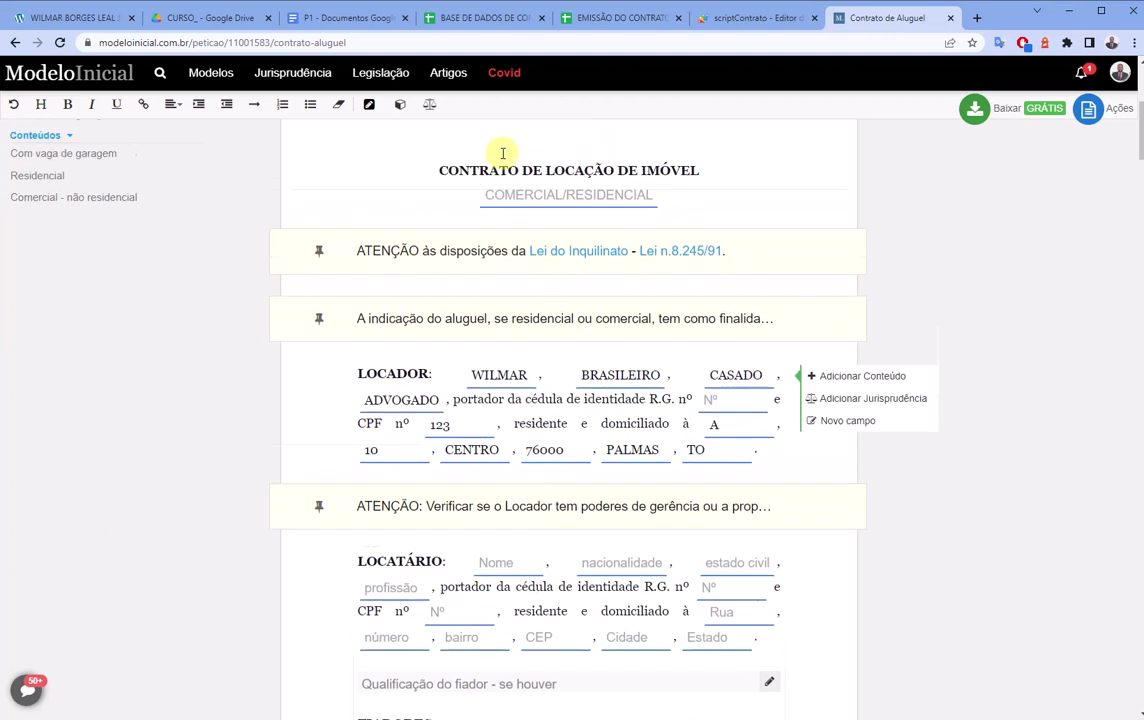
pyautogui.scroll(3, 503, 153)
# Download the filled contract to the desktop as Word file contrato-aluguel (2).docx, opening when done
pyautogui.click(974, 177)
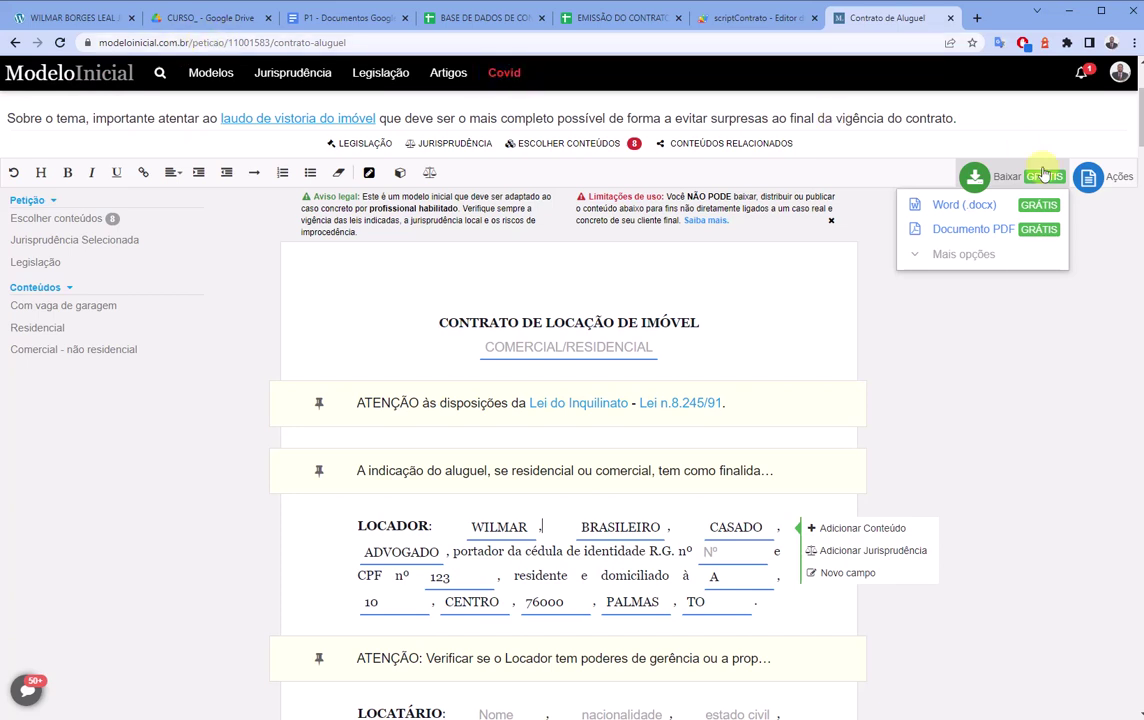
pyautogui.click(968, 210)
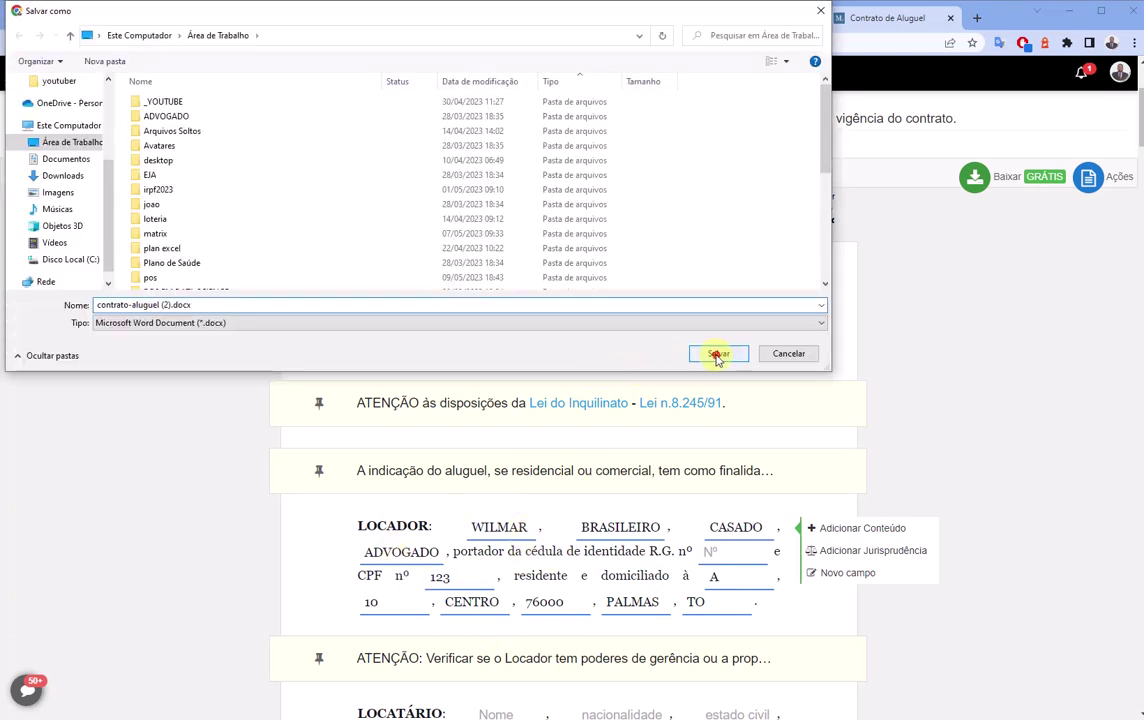
pyautogui.click(718, 354)
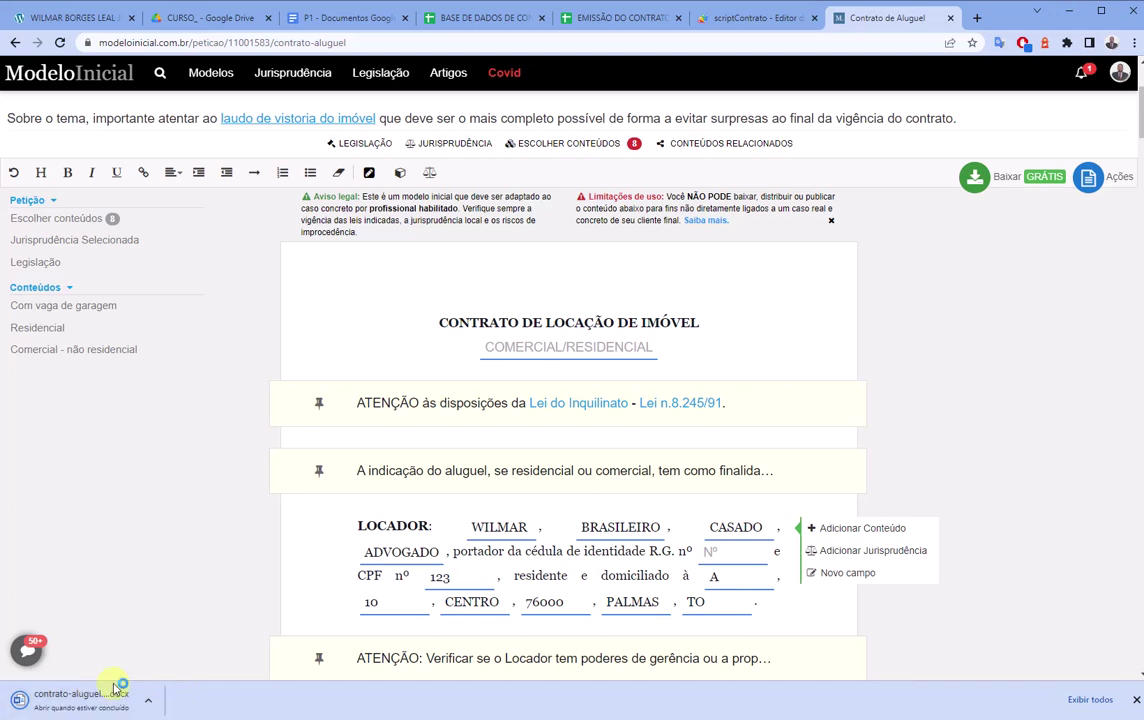
pyautogui.click(105, 705)
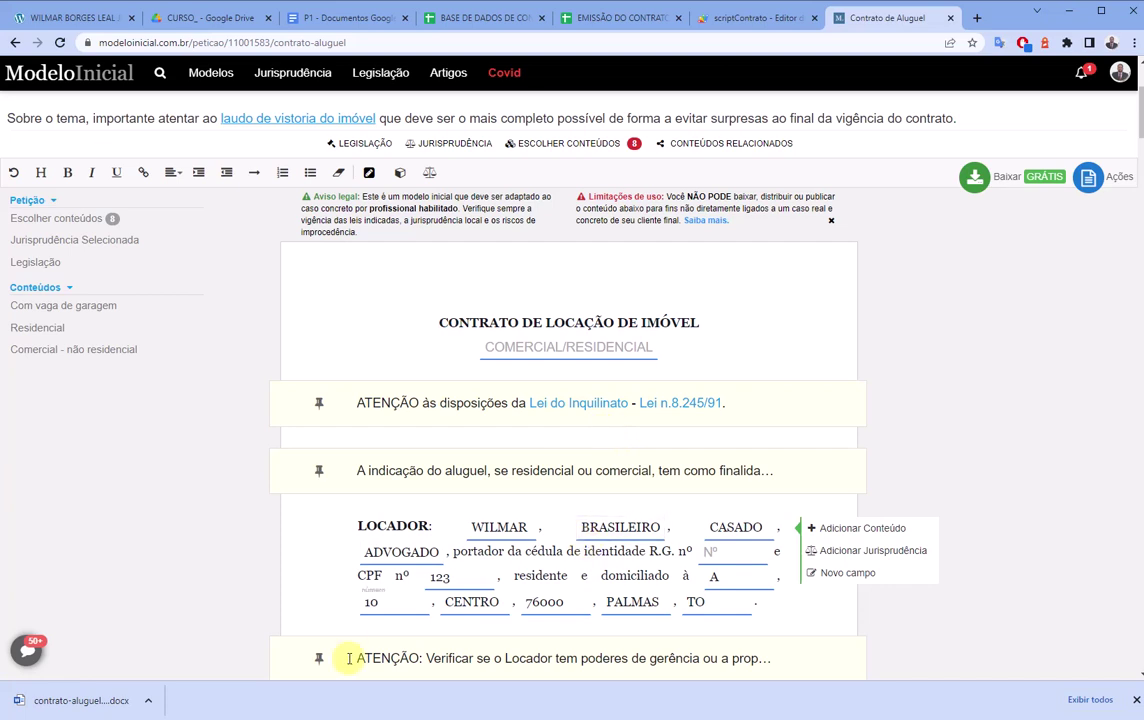
pyautogui.click(86, 703)
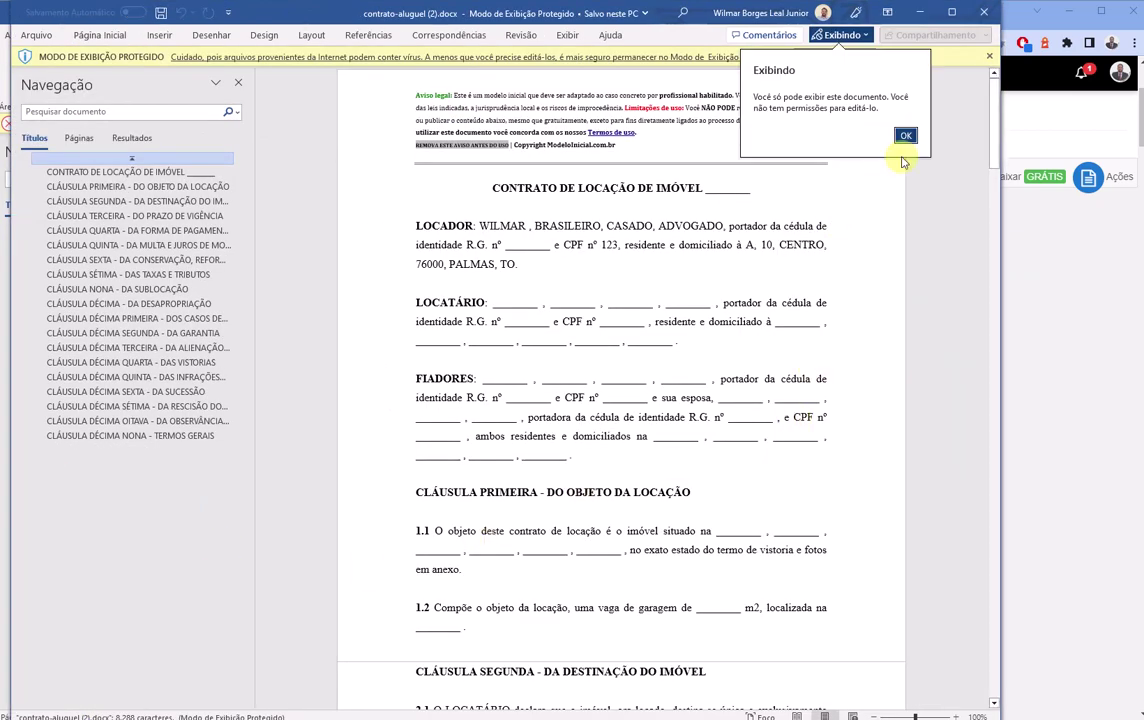
pyautogui.click(907, 136)
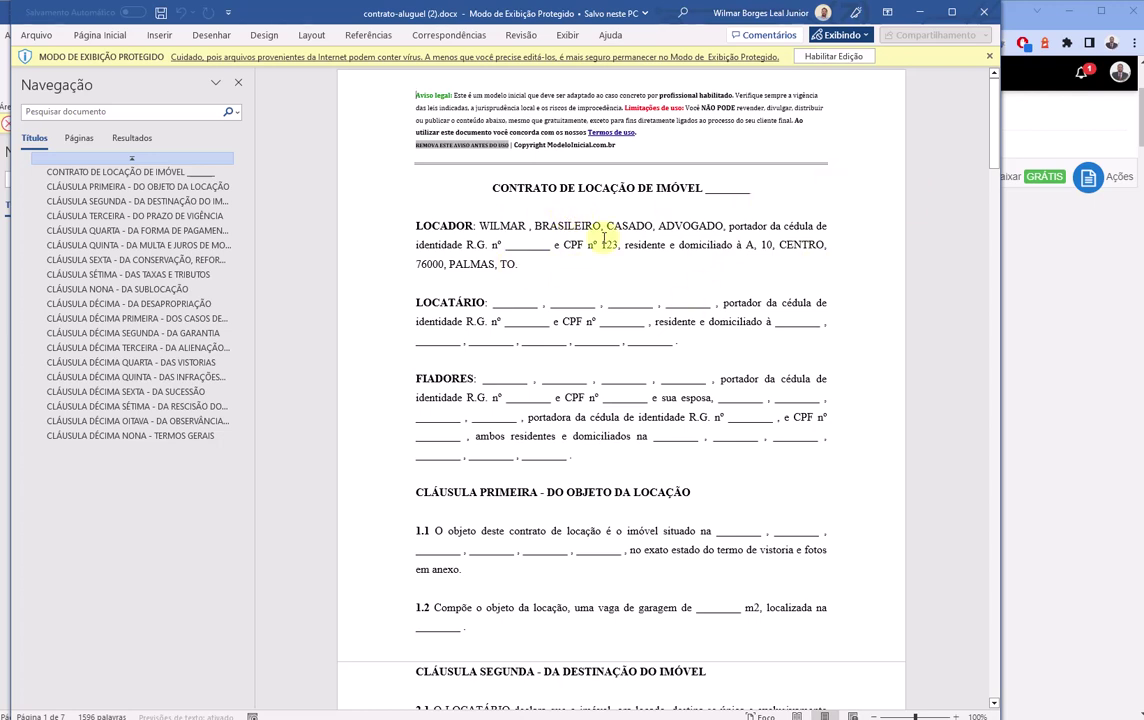
pyautogui.doubleClick(385, 226)
pyautogui.click(461, 265)
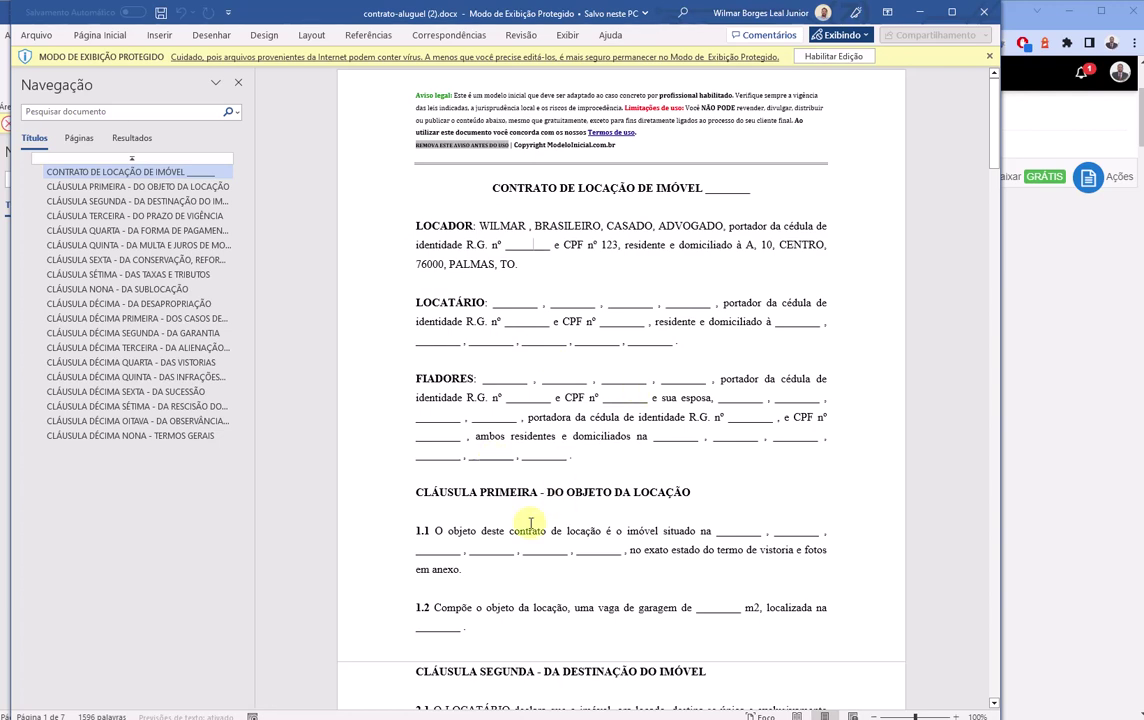
pyautogui.scroll(-1, 568, 476)
pyautogui.scroll(-3, 567, 477)
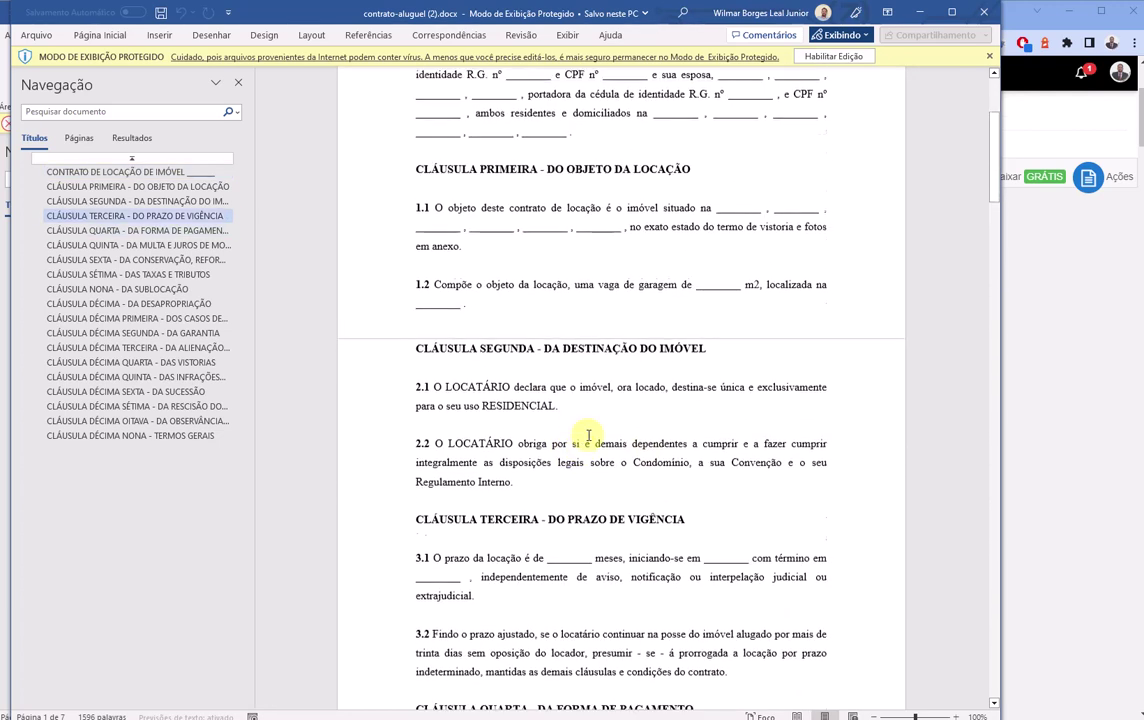
pyautogui.scroll(2, 600, 410)
pyautogui.scroll(2, 552, 296)
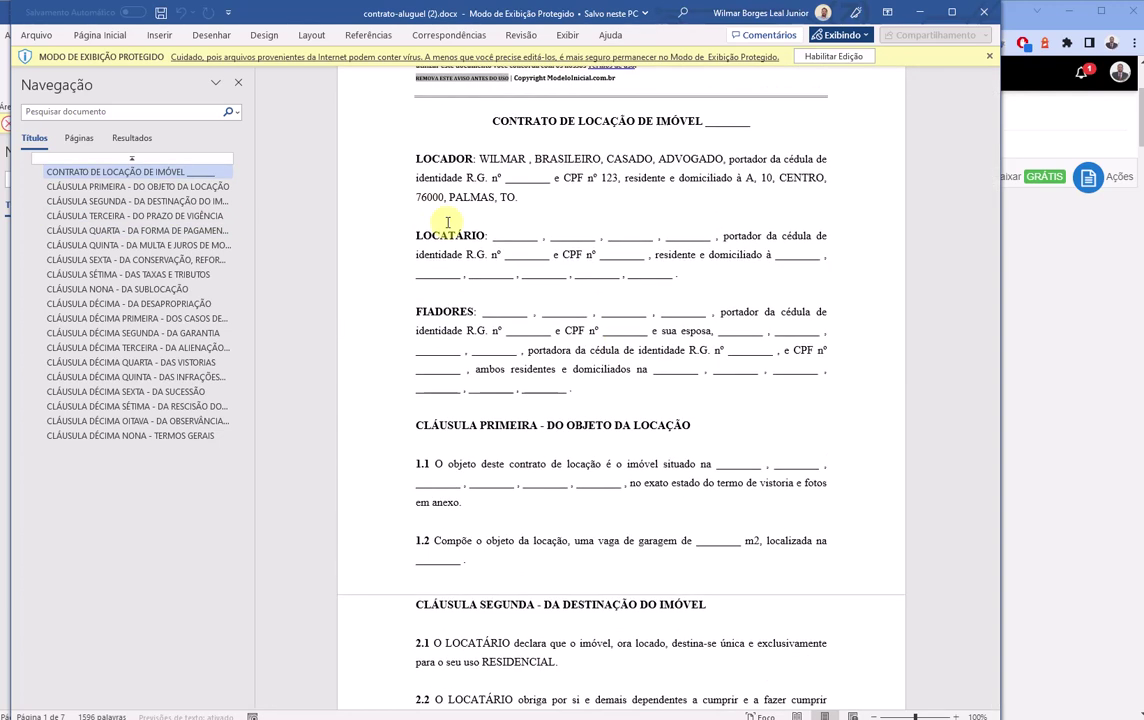
pyautogui.click(833, 56)
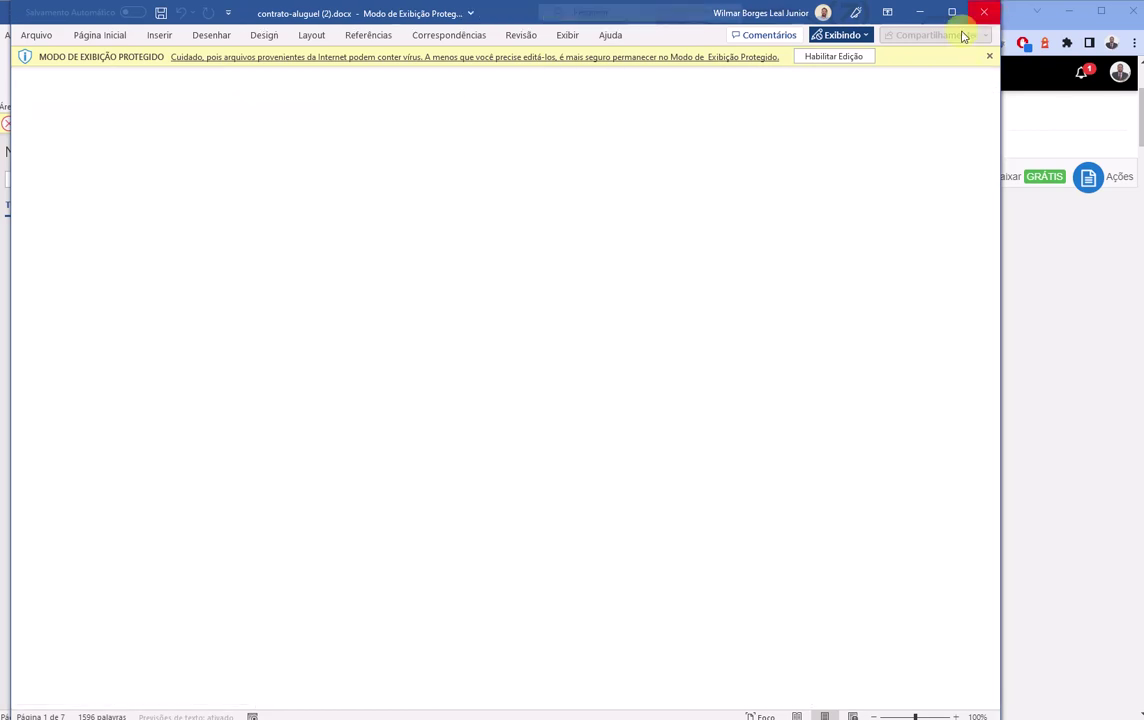
pyautogui.scroll(3, 700, 360)
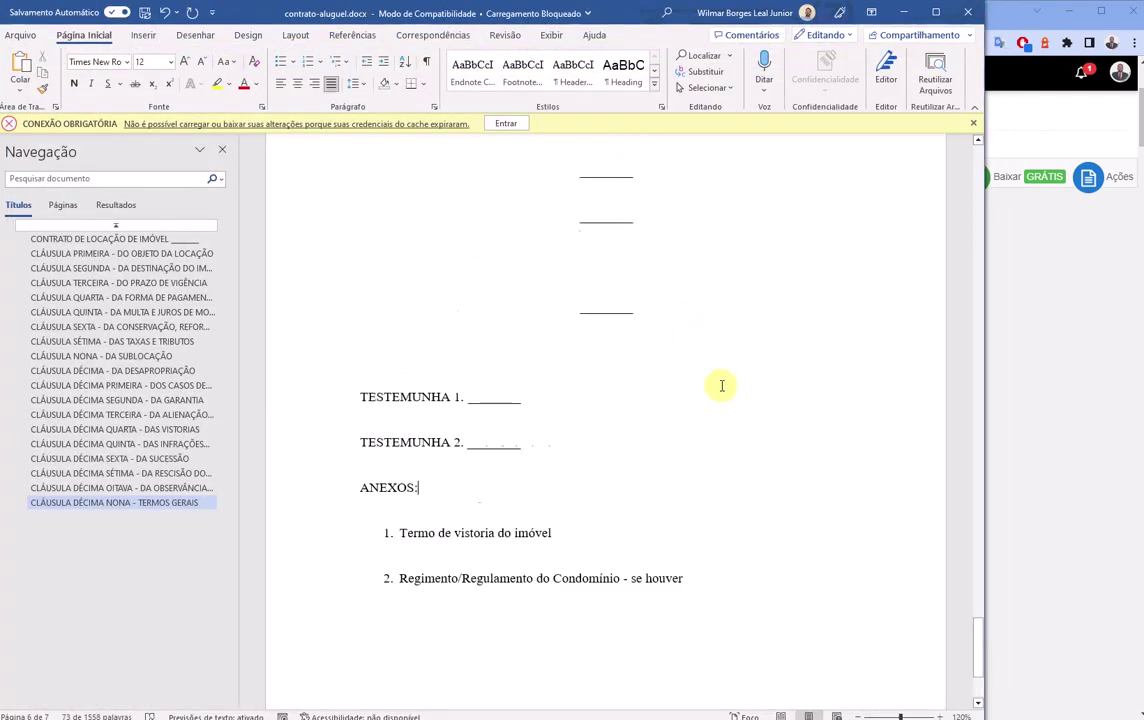
pyautogui.scroll(4, 722, 386)
pyautogui.click(965, 17)
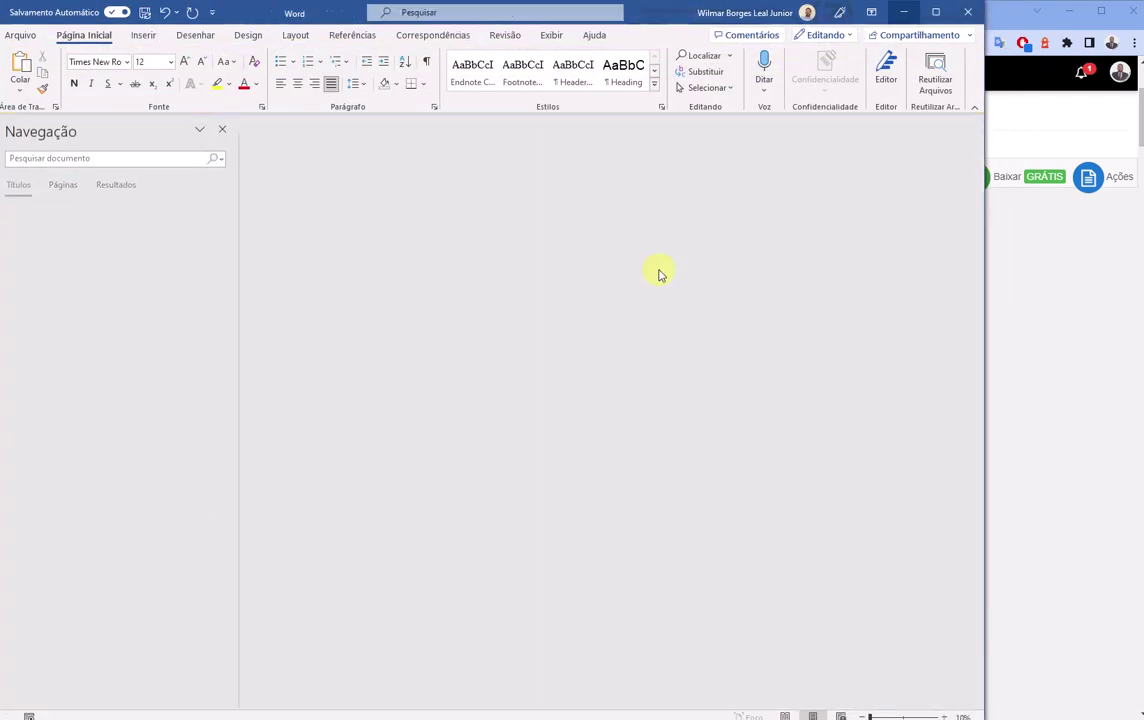
# Scroll the rental contract page, then return to the EMISSÃO DO CONTRATO spreadsheet
pyautogui.scroll(-3, 700, 380)
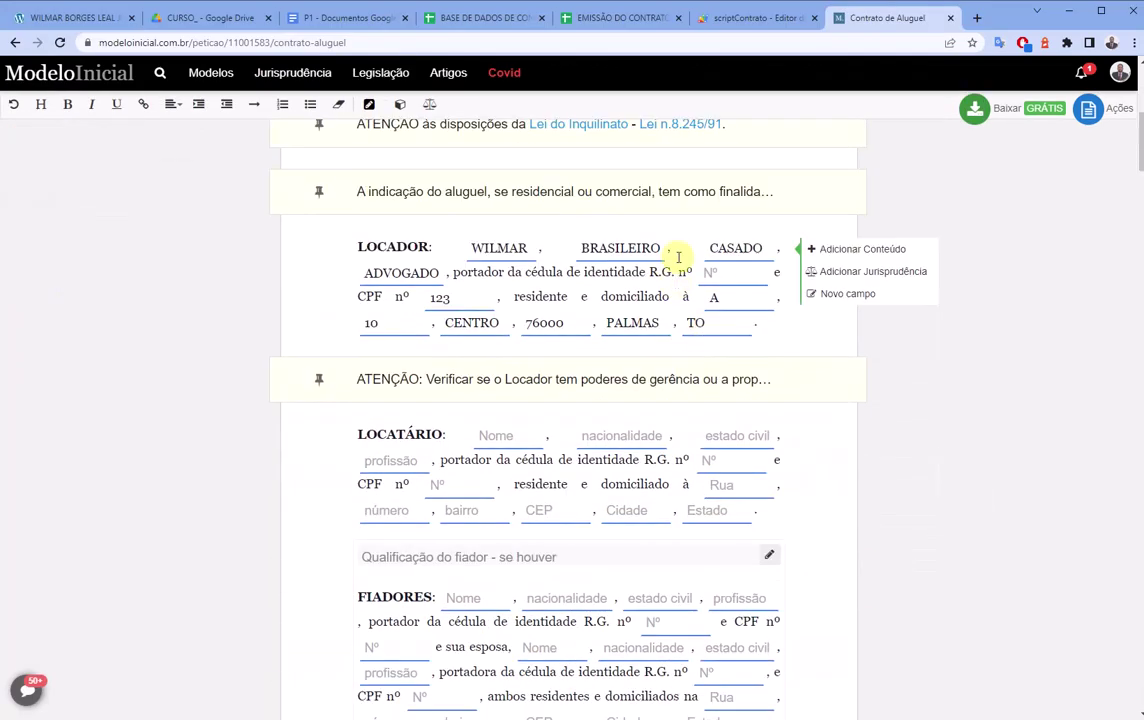
pyautogui.scroll(2, 670, 250)
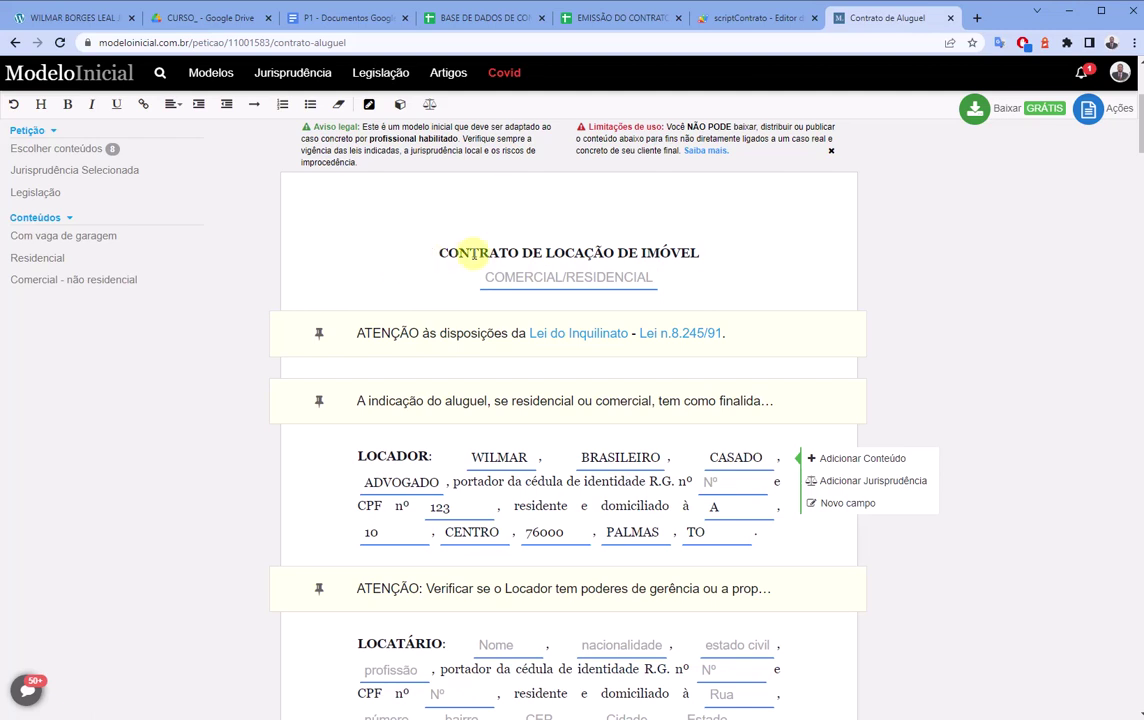
pyautogui.scroll(-2, 768, 292)
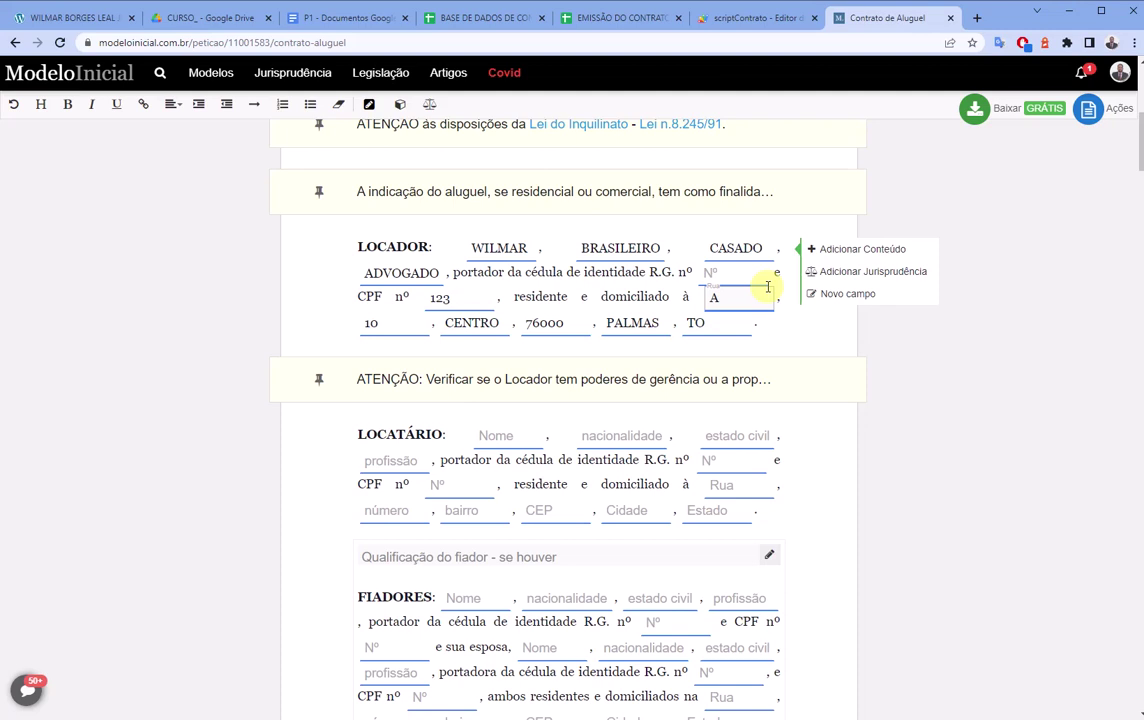
pyautogui.click(625, 17)
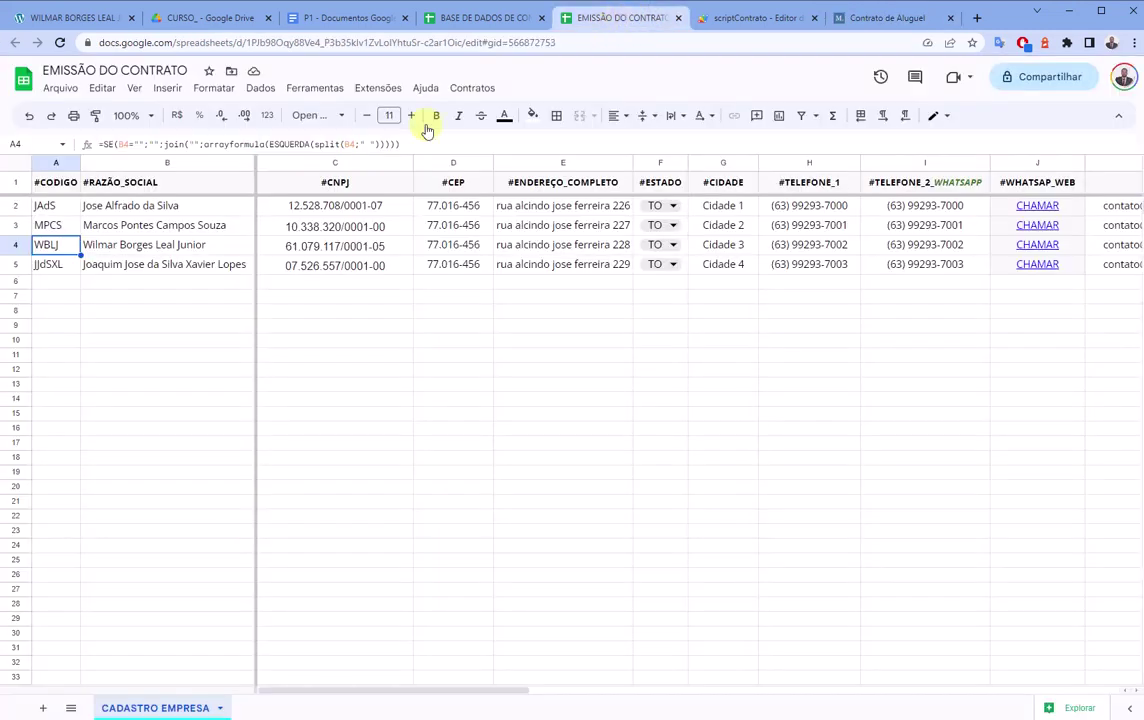
# Look over the company data rows and pick out the MPCS company row
pyautogui.click(363, 364)
pyautogui.moveTo(50, 205)
pyautogui.mouseDown()
pyautogui.moveTo(722, 228)
pyautogui.moveTo(850, 213)
pyautogui.mouseUp()
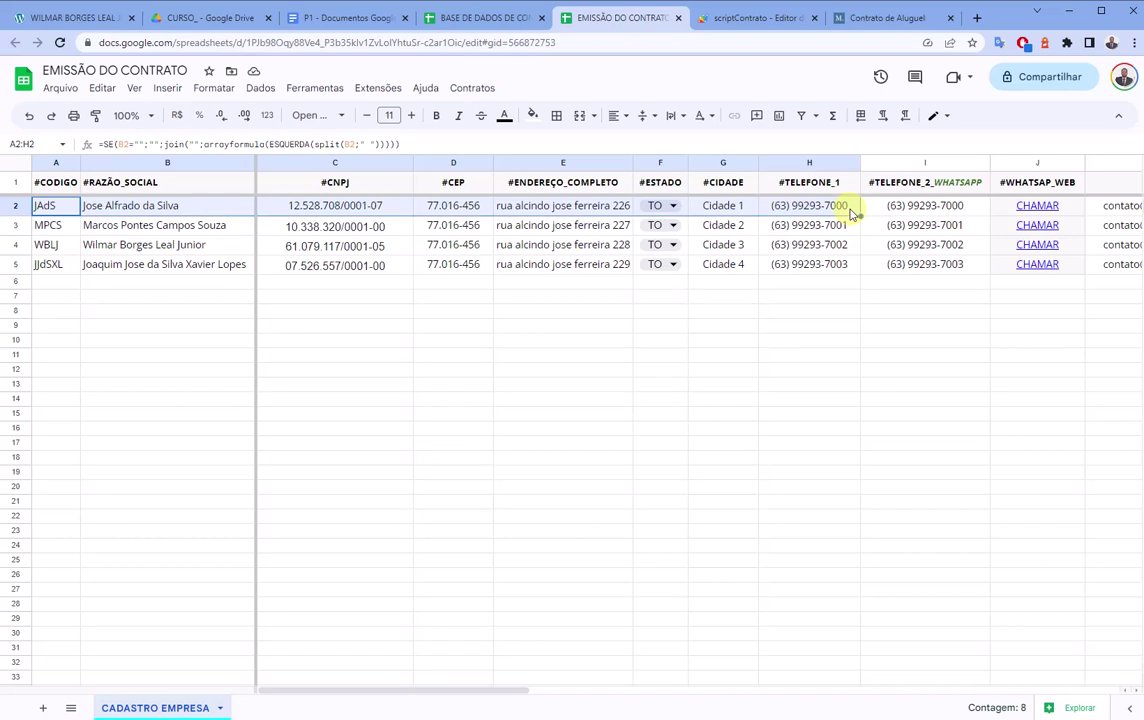
pyautogui.click(569, 404)
pyautogui.moveTo(482, 690)
pyautogui.mouseDown()
pyautogui.moveTo(958, 654)
pyautogui.moveTo(110, 270)
pyautogui.mouseUp()
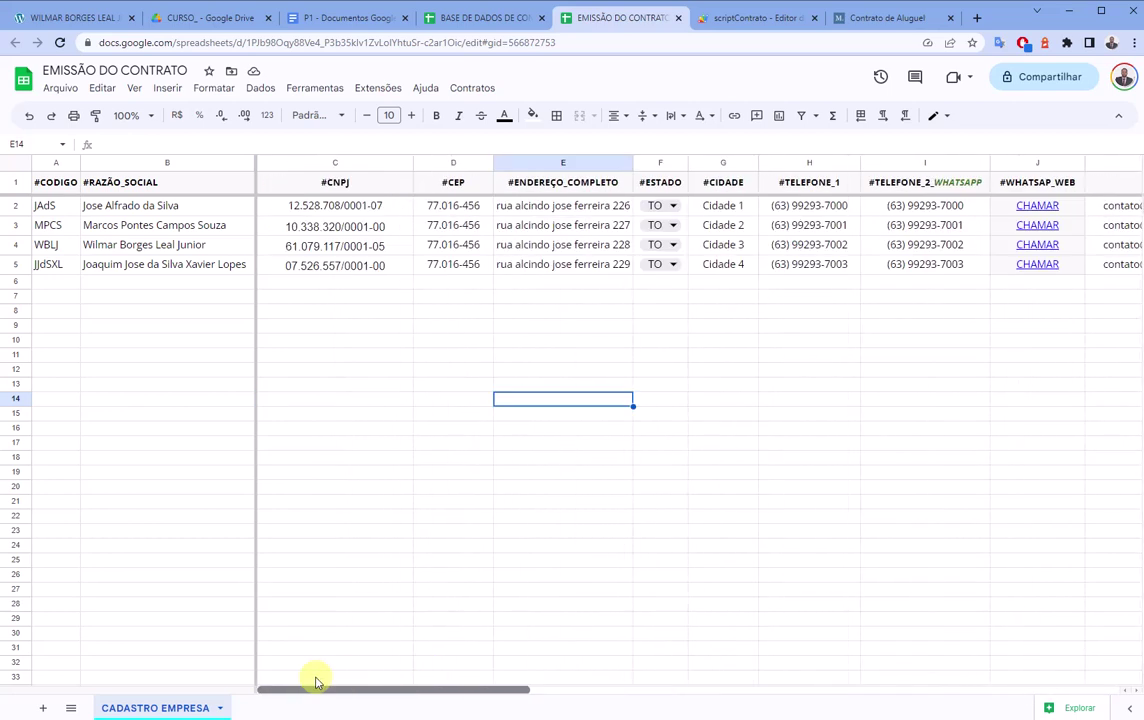
pyautogui.click(45, 222)
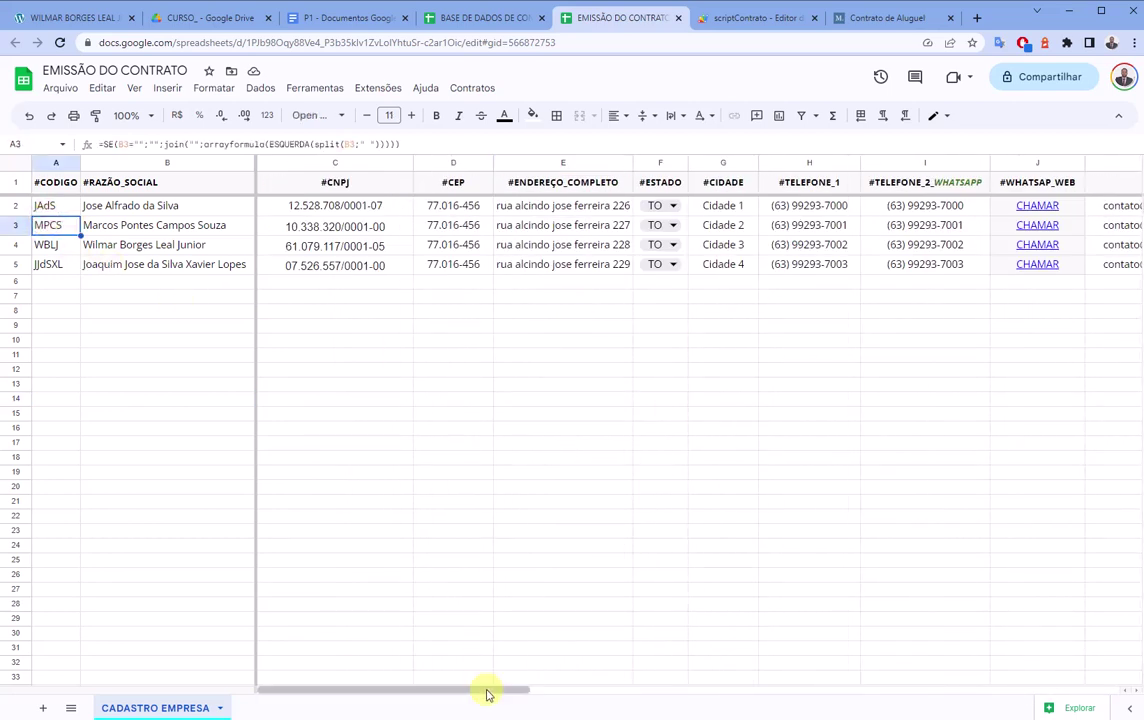
pyautogui.moveTo(487, 694); pyautogui.dragTo(842, 684)
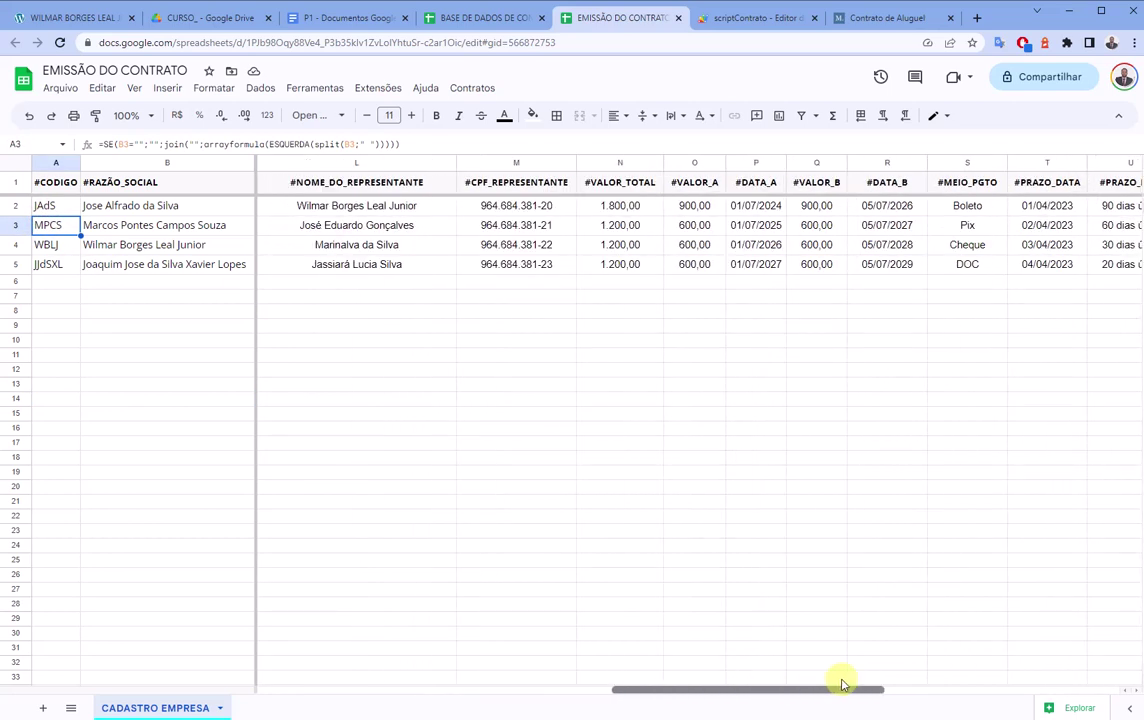
# Change the MPCS #PRAZO_DATA in column T from 02/04/2023 to 10/04/2023 and reselect the MPCS row
pyautogui.click(1040, 222)
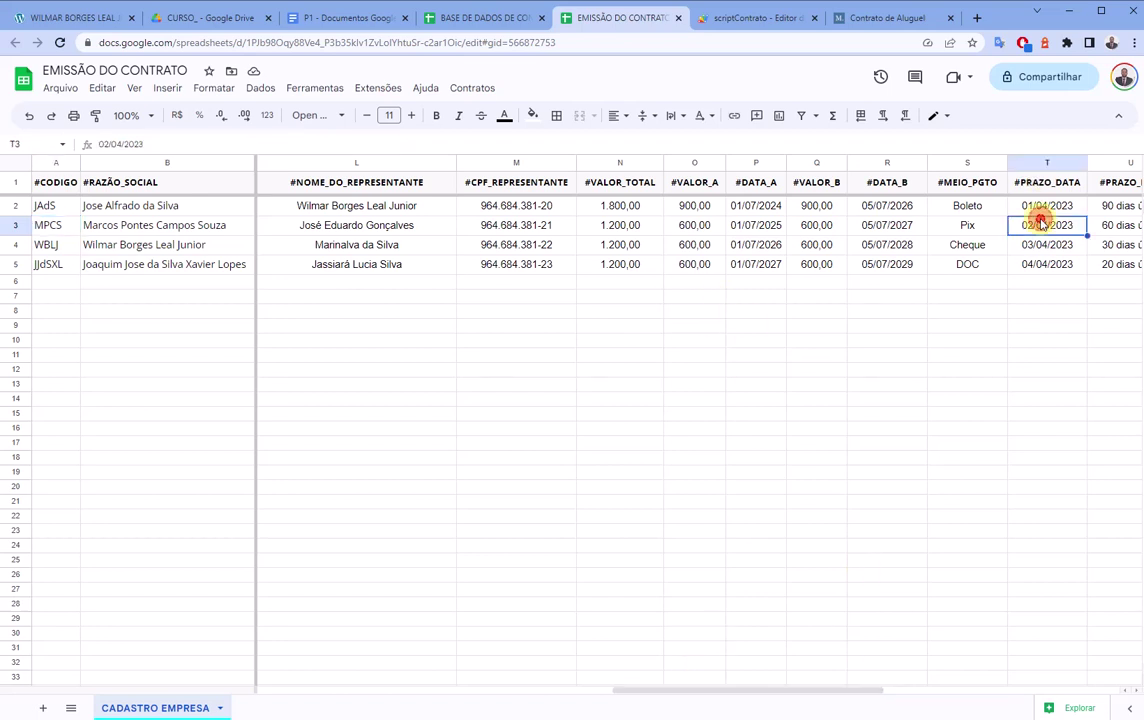
pyautogui.doubleClick(1040, 222)
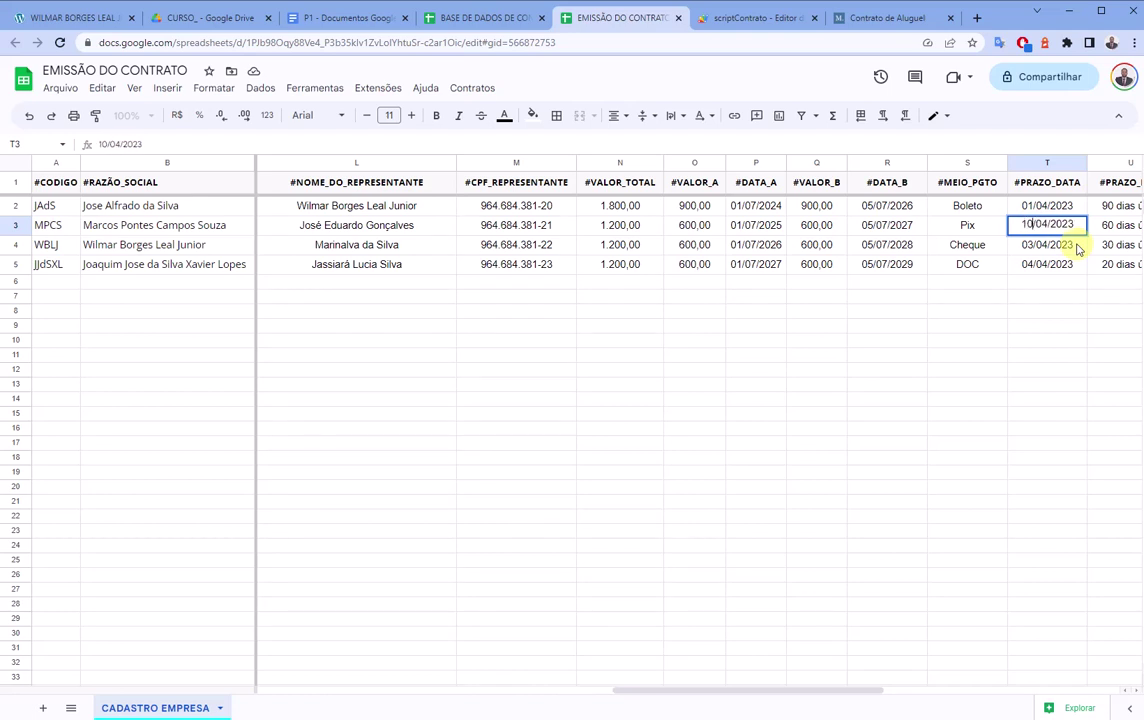
pyautogui.press('Return')
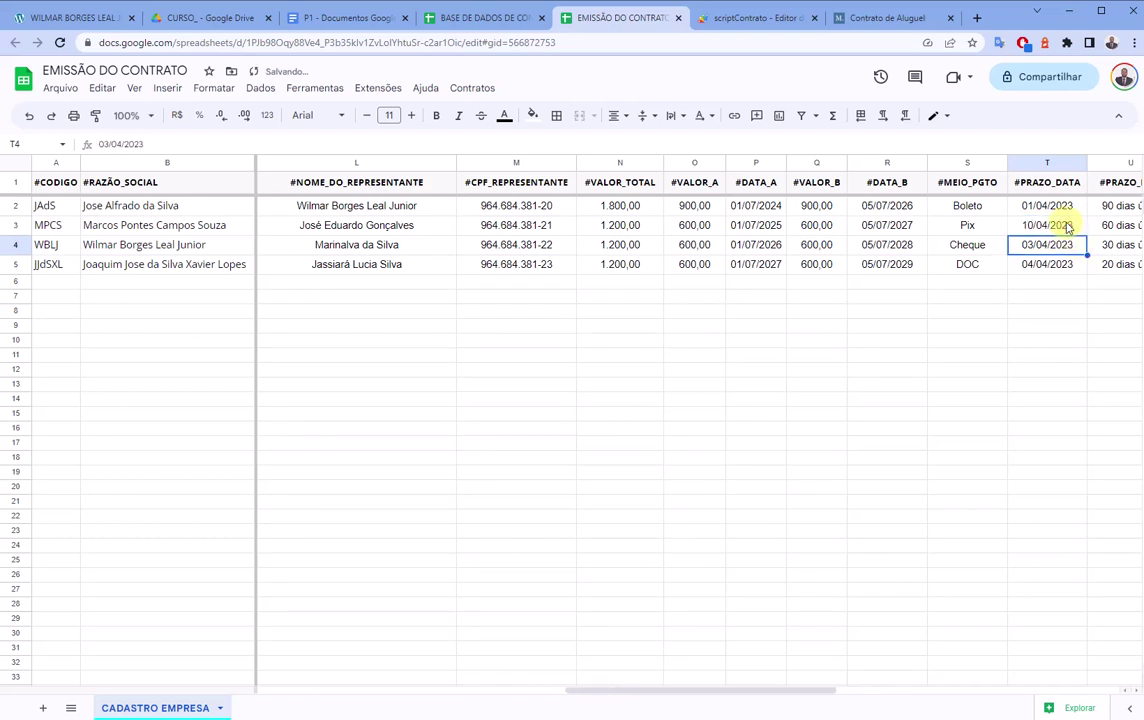
pyautogui.click(1068, 228)
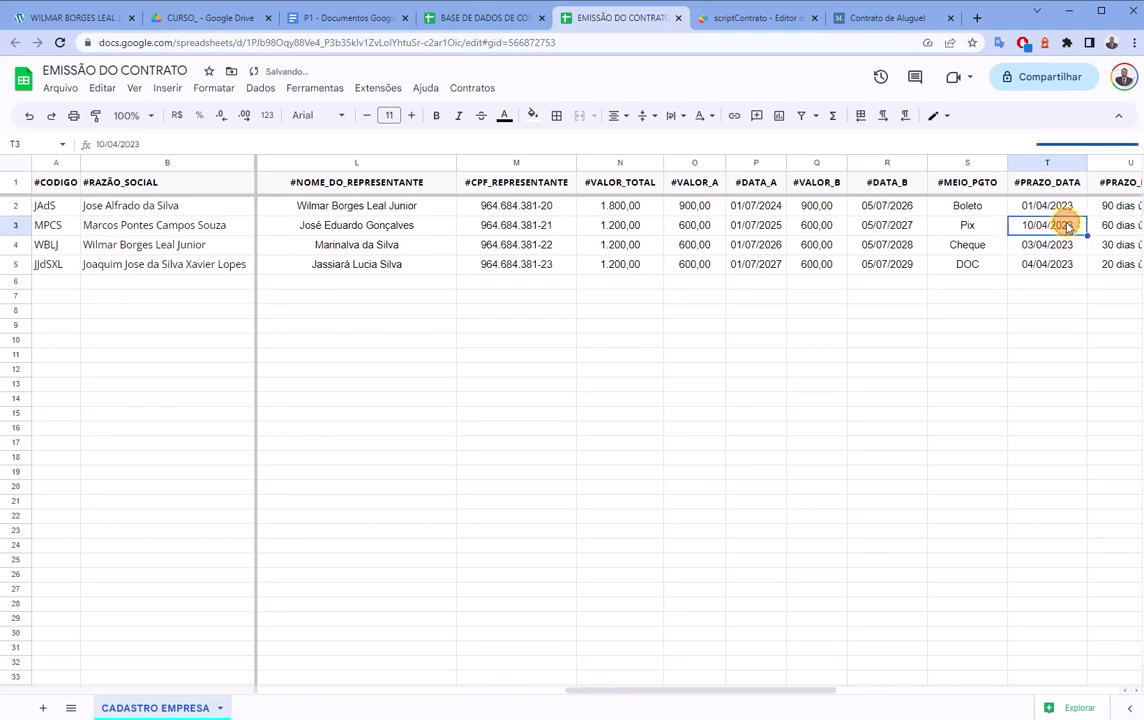
pyautogui.click(47, 224)
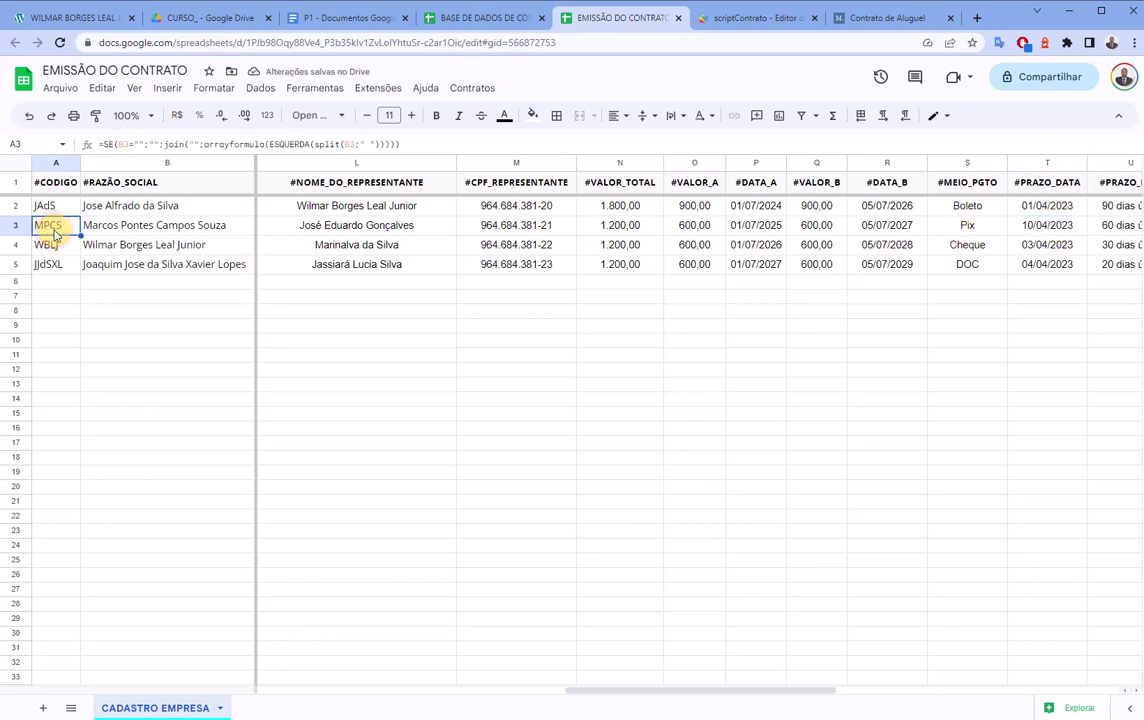
pyautogui.click(472, 87)
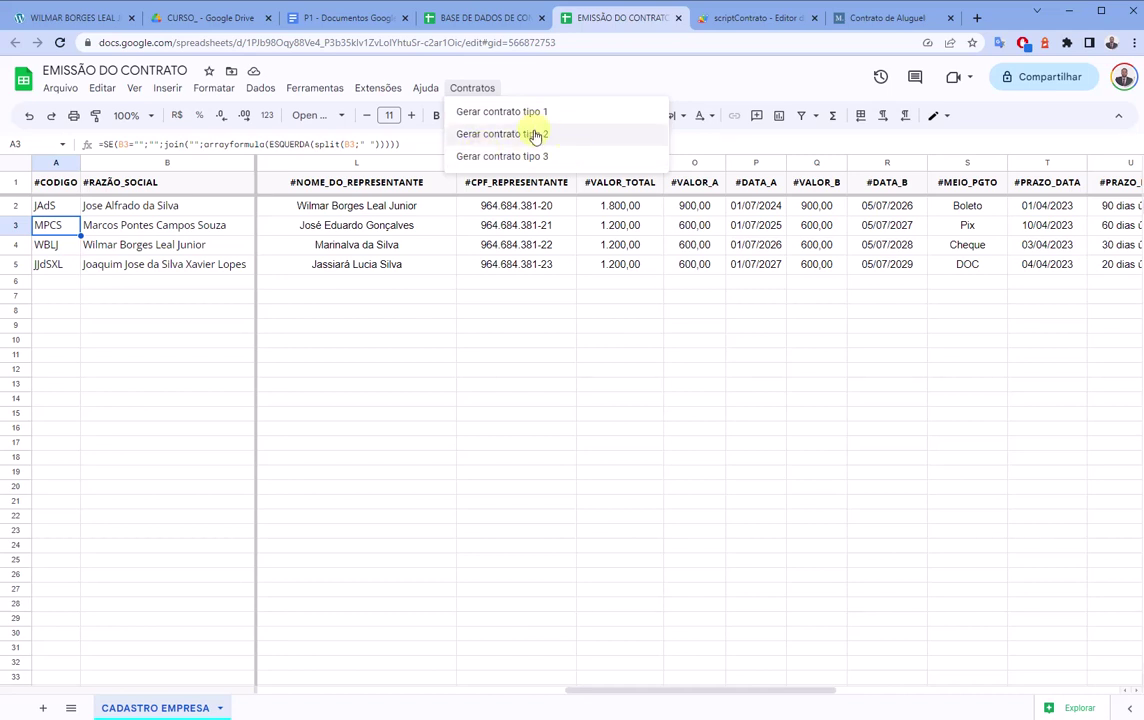
pyautogui.click(350, 341)
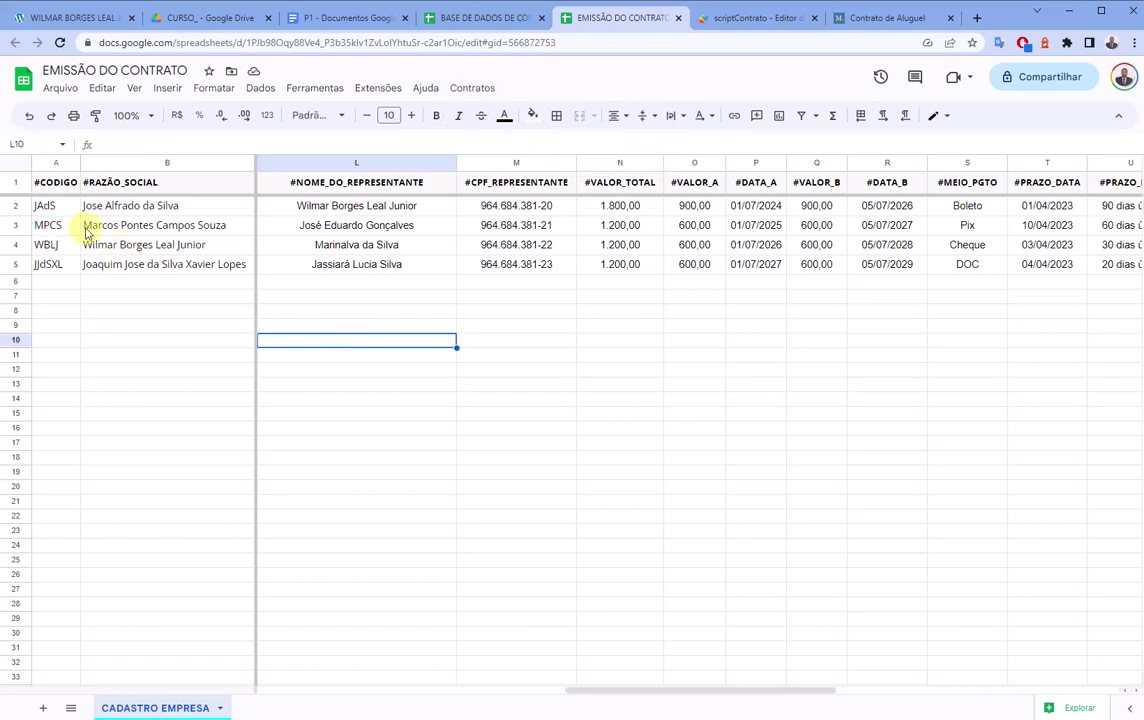
pyautogui.click(46, 248)
pyautogui.hscroll(-5, 700, 245)
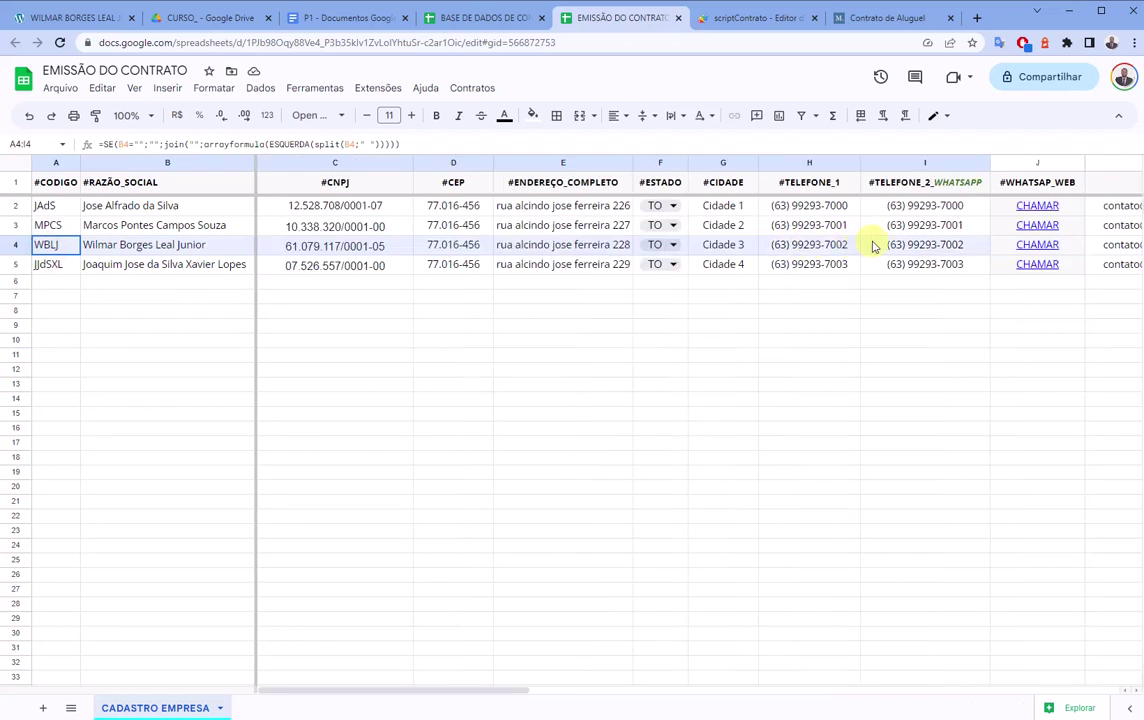
pyautogui.click(876, 327)
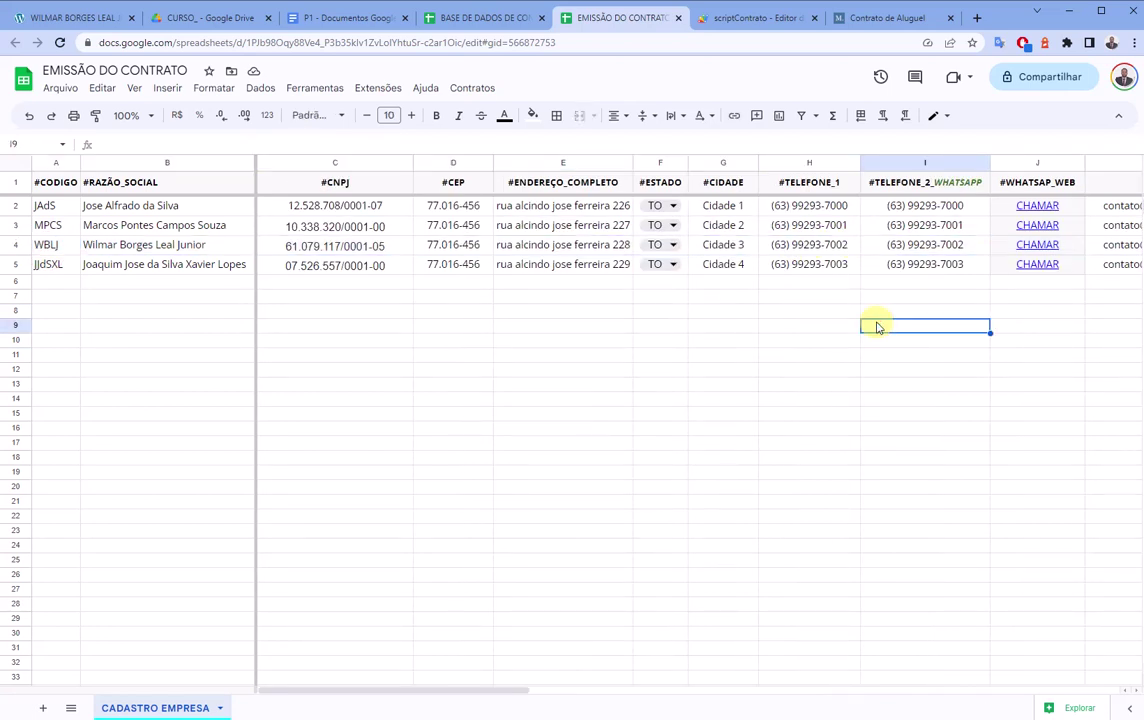
pyautogui.click(885, 18)
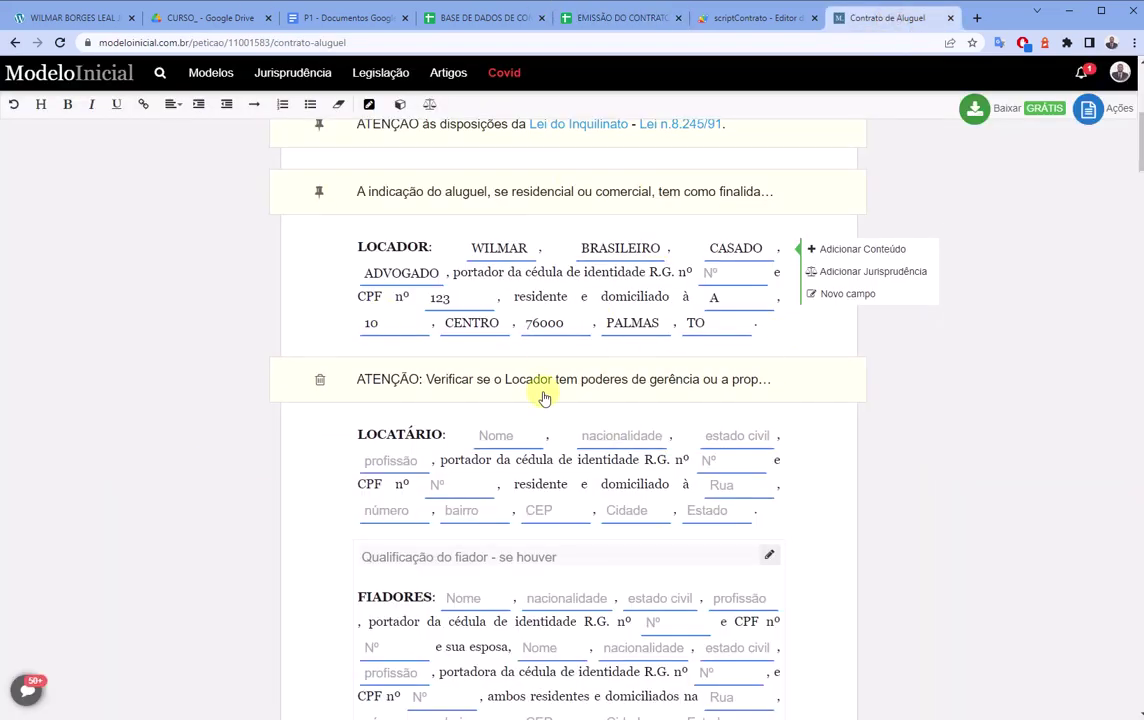
pyautogui.click(622, 27)
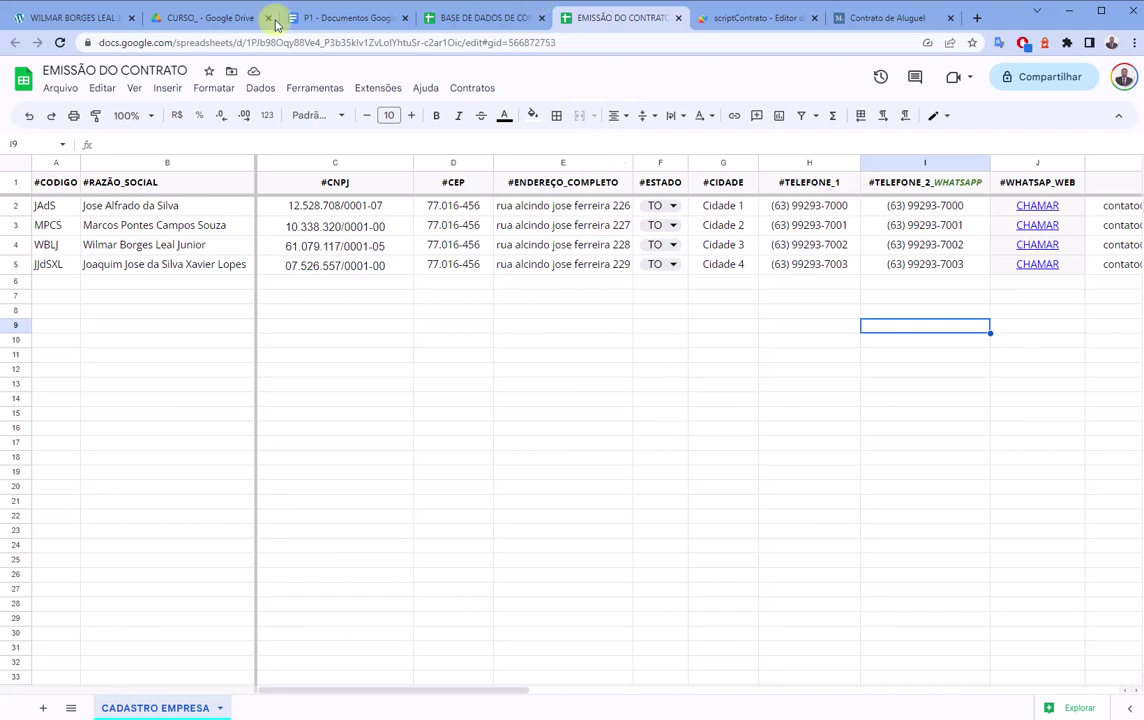
# Read through the P1 rental contract template's placeholders, then return to the scriptContrato code
pyautogui.click(338, 18)
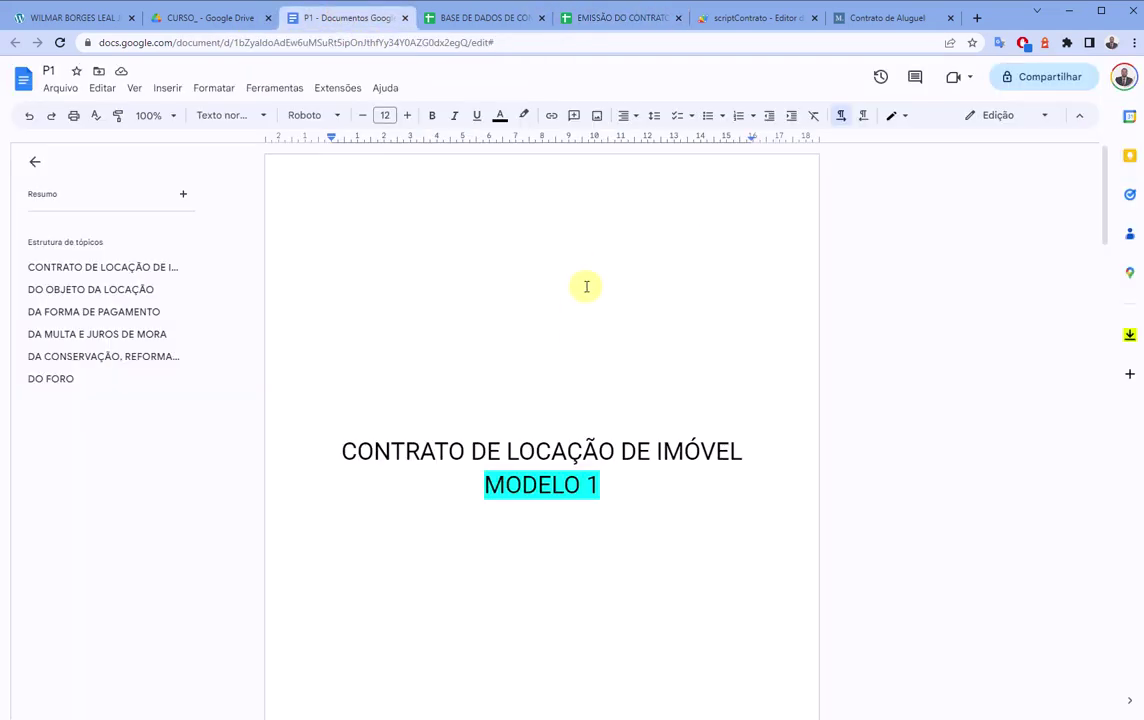
pyautogui.scroll(-3, 564, 316)
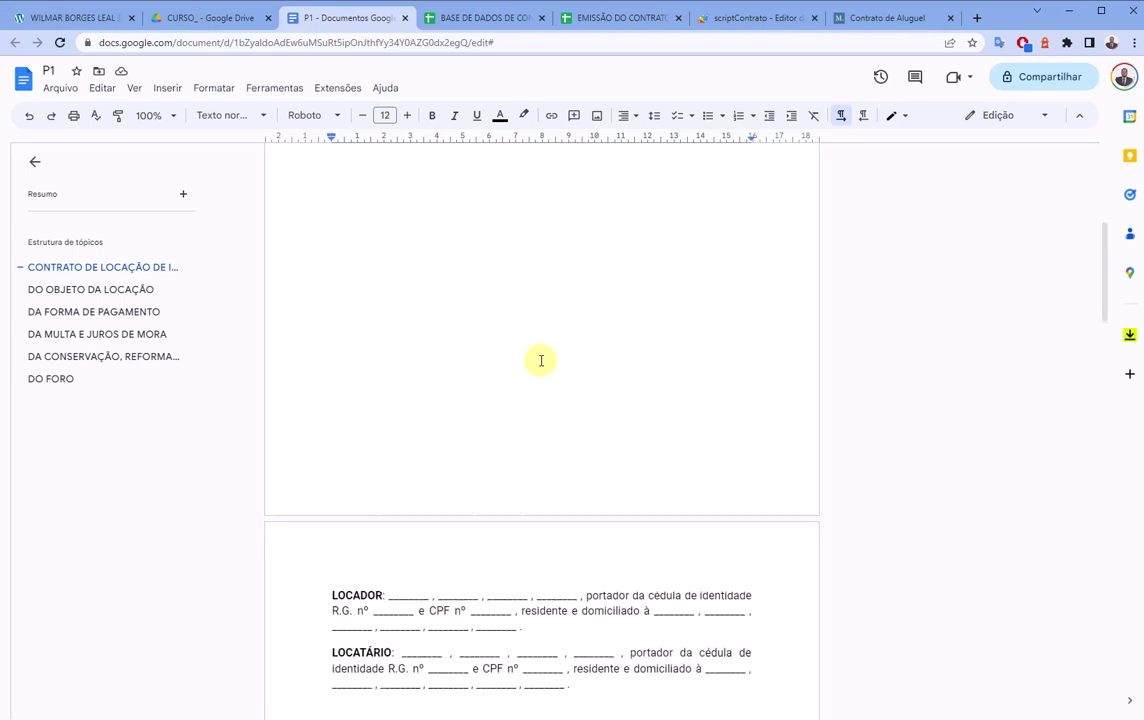
pyautogui.scroll(-4, 545, 350)
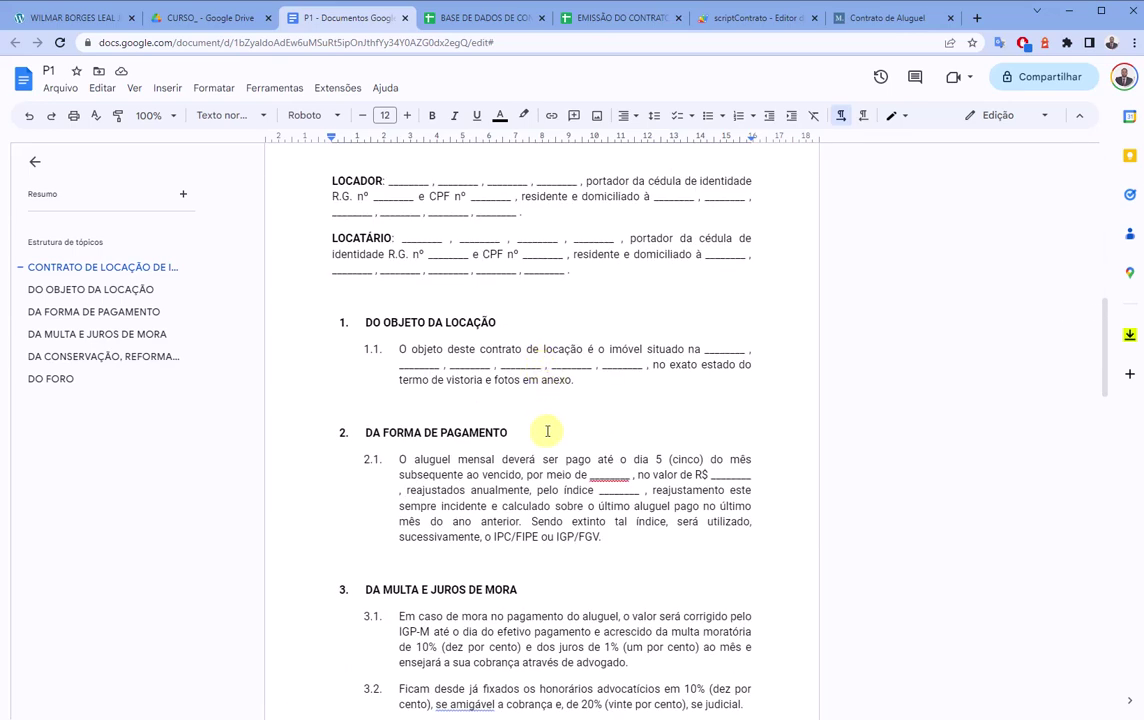
pyautogui.scroll(1, 547, 444)
pyautogui.scroll(4, 545, 444)
pyautogui.scroll(-3, 544, 444)
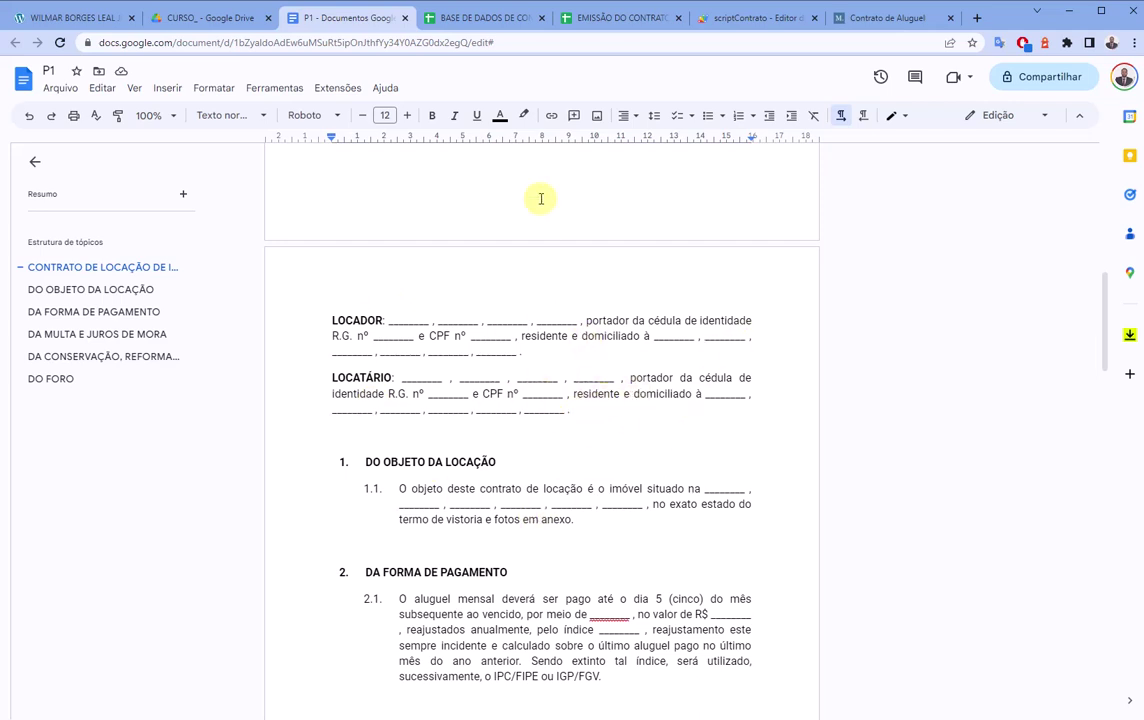
pyautogui.scroll(5, 602, 470)
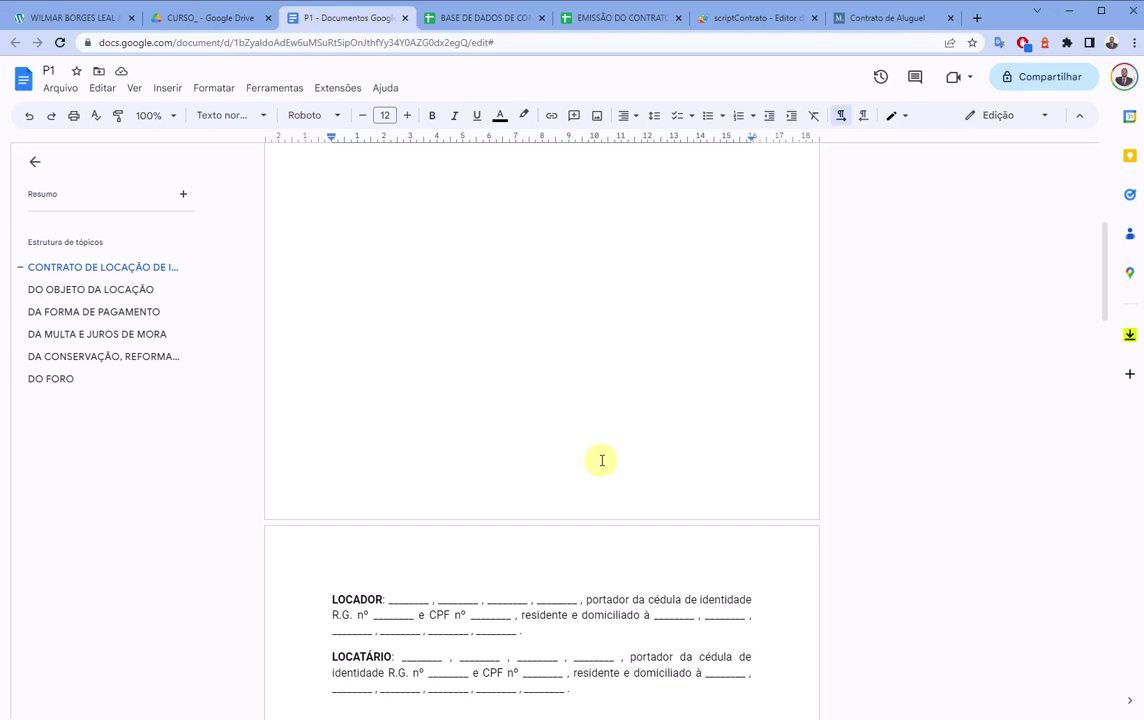
pyautogui.scroll(6, 602, 460)
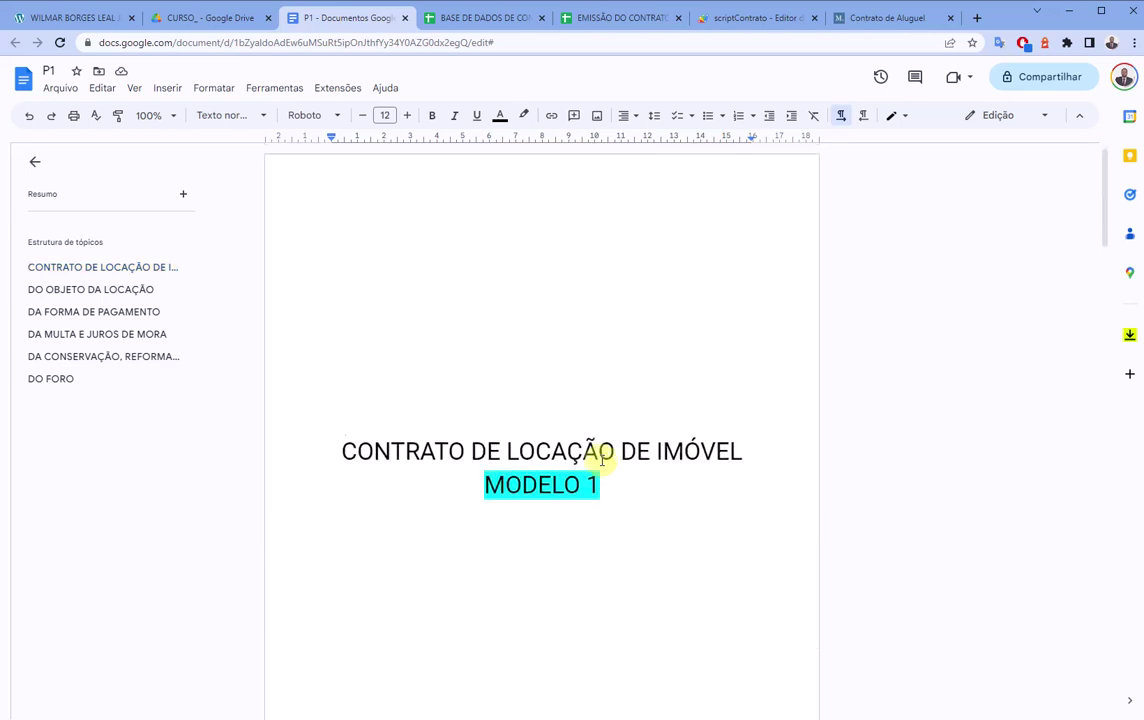
pyautogui.click(725, 18)
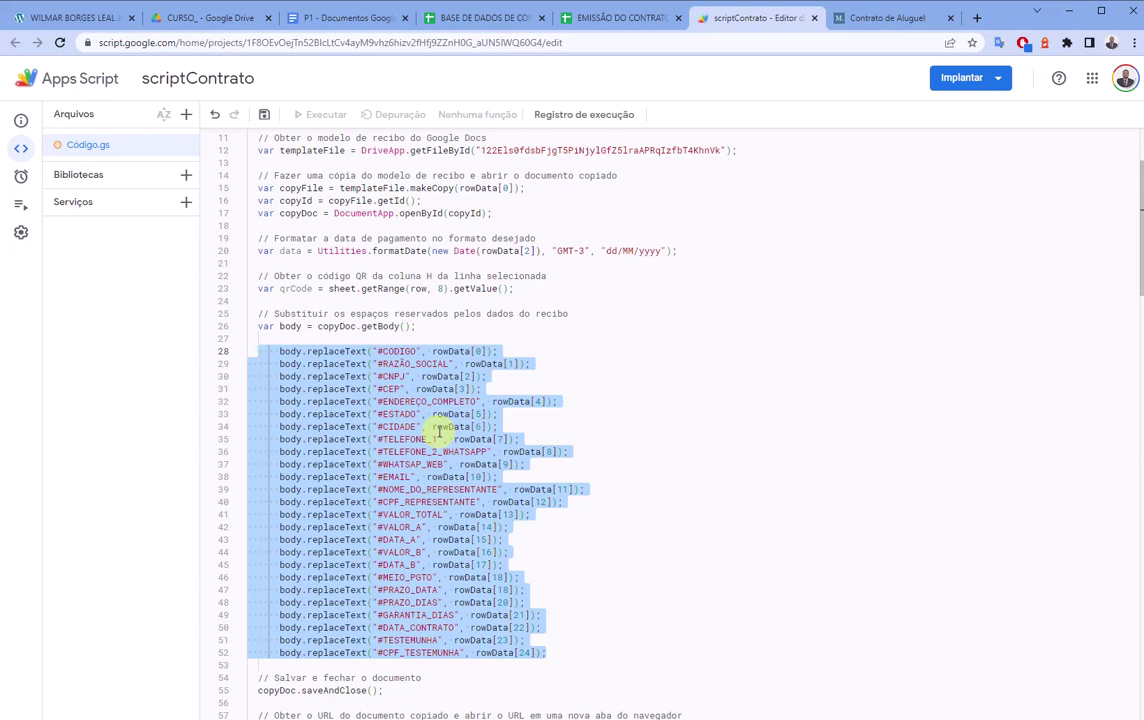
pyautogui.click(556, 451)
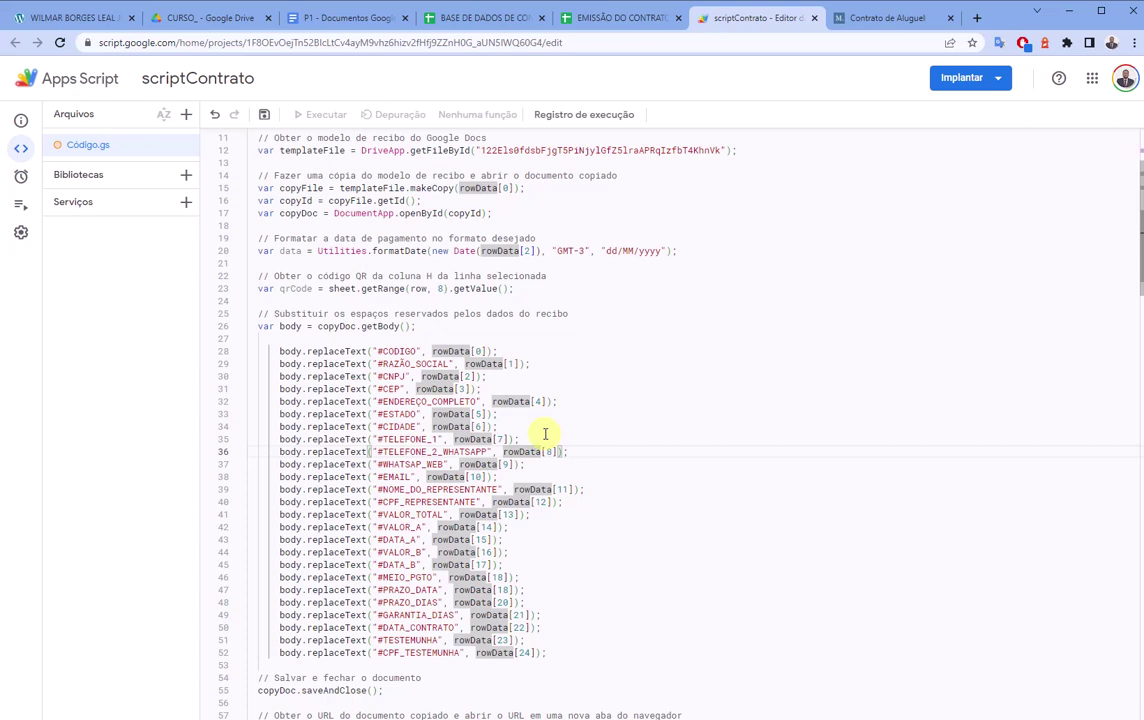
pyautogui.scroll(-1, 395, 335)
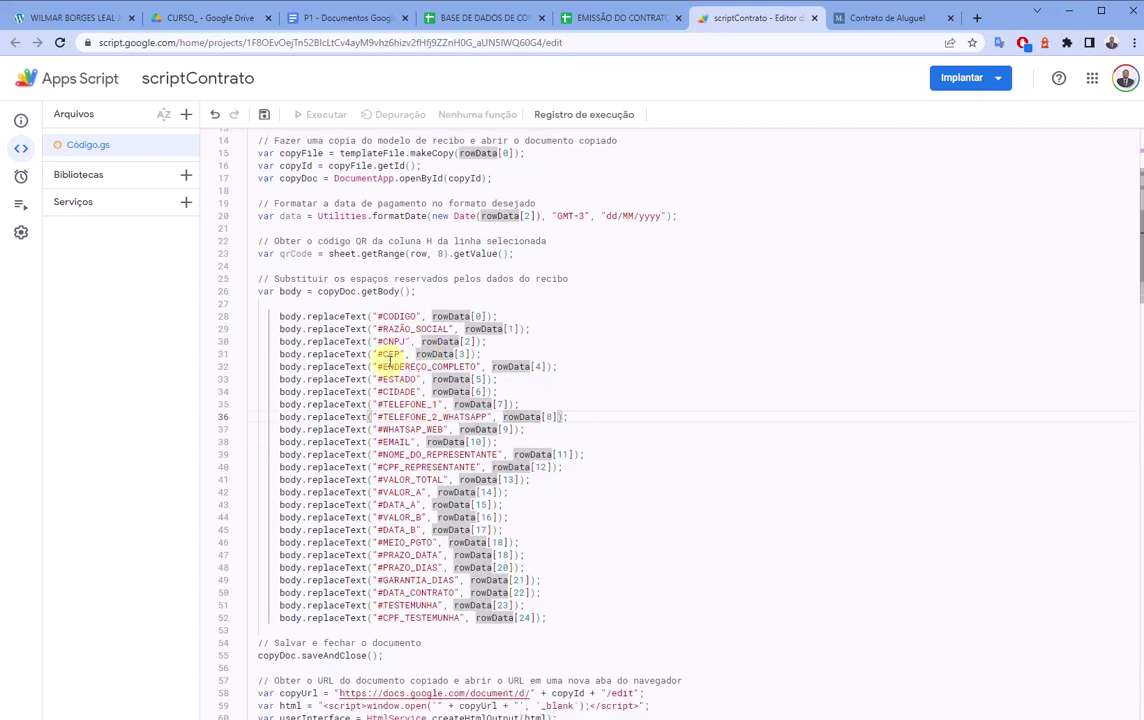
pyautogui.click(268, 305)
pyautogui.moveTo(337, 345); pyautogui.dragTo(548, 617)
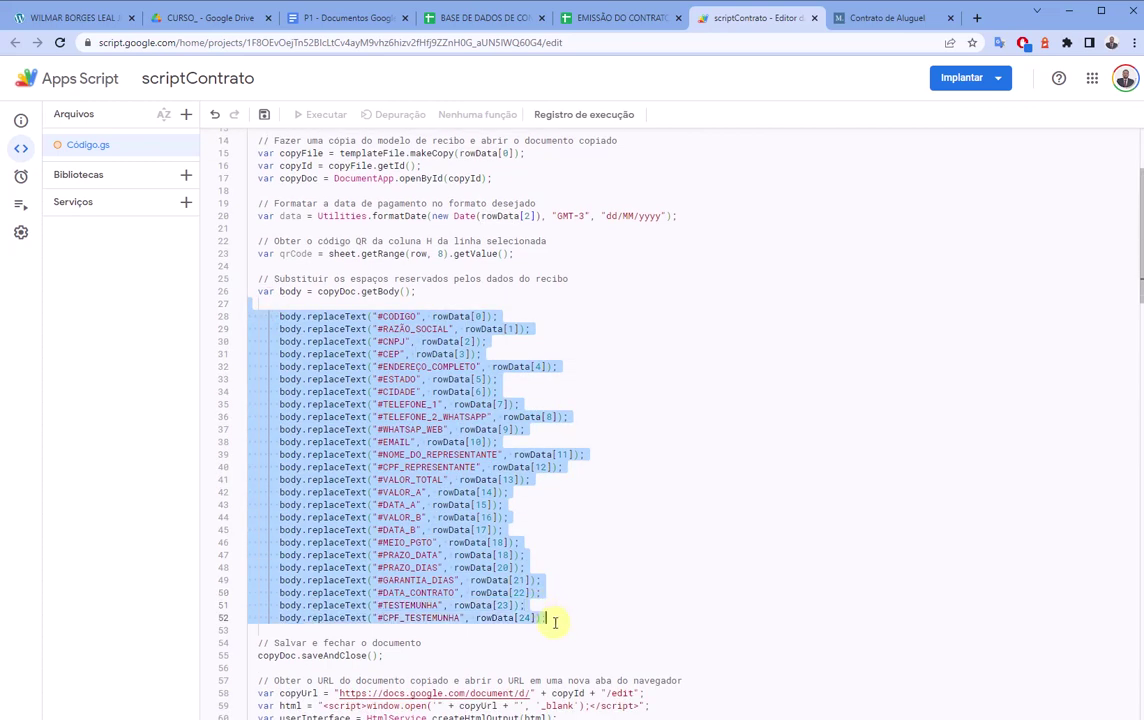
pyautogui.click(566, 627)
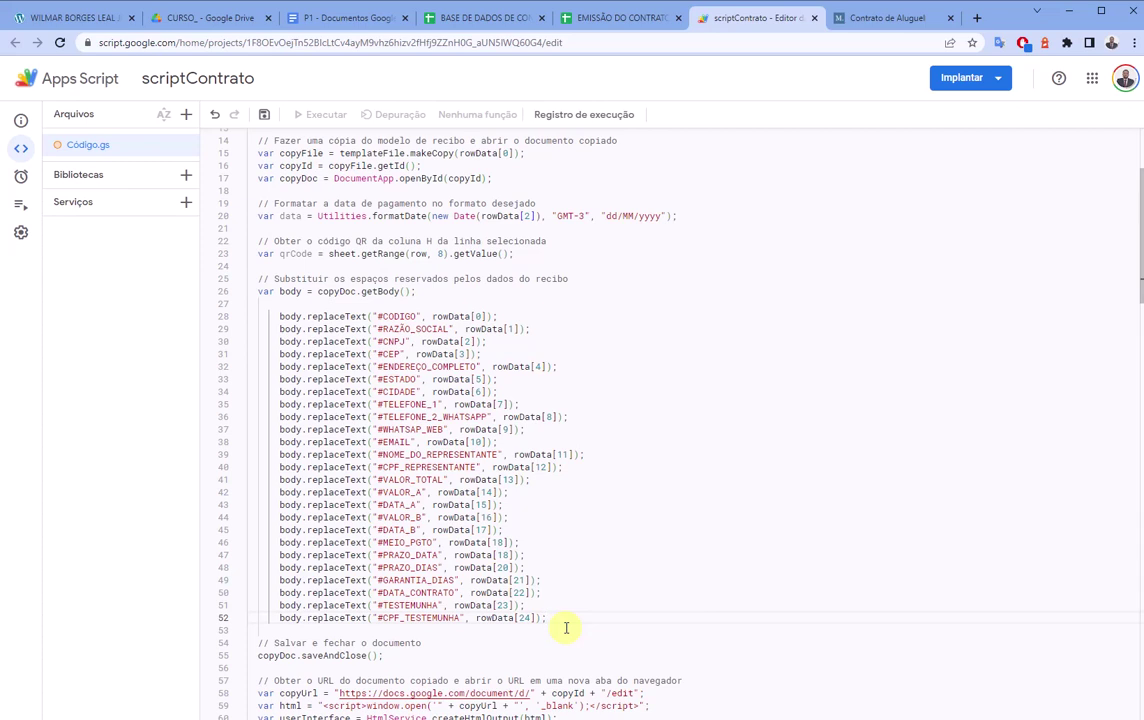